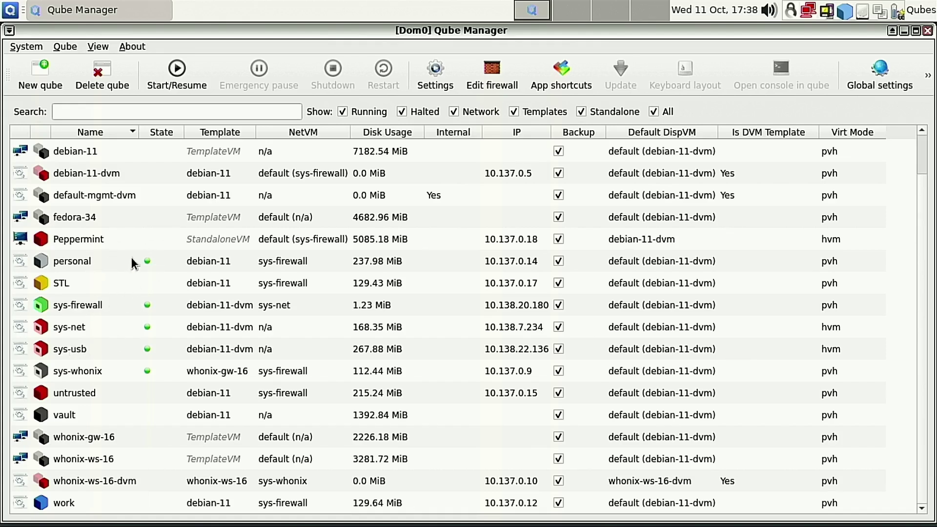
# Start a new qube named Network-VPN with a blue label.
pyautogui.click(75, 263)
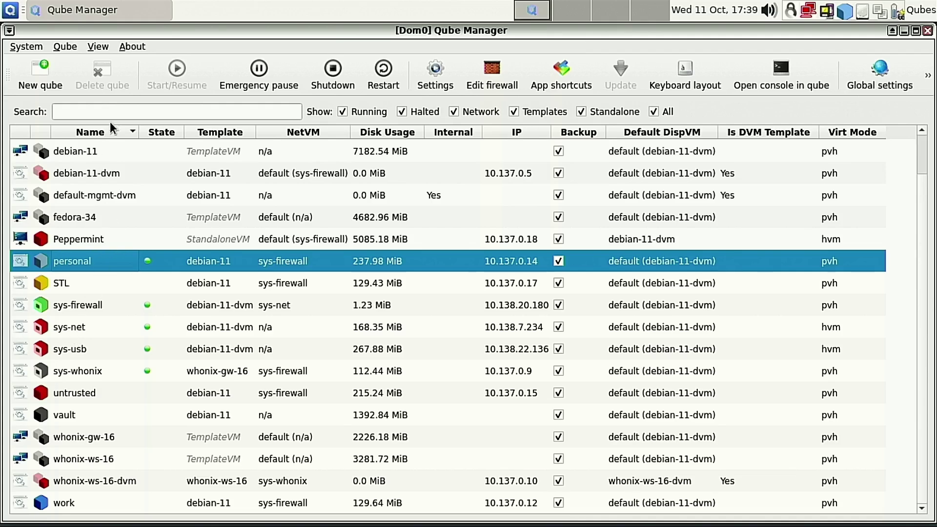
pyautogui.click(53, 77)
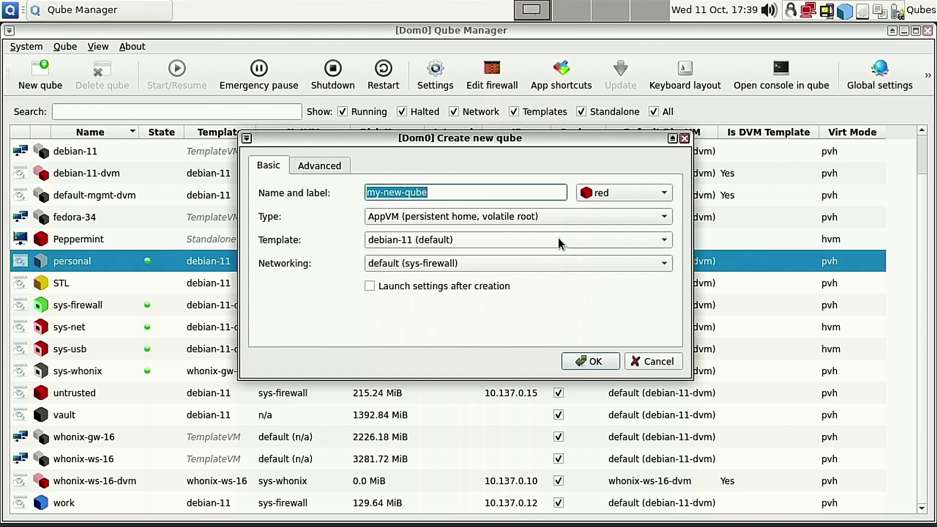
pyautogui.write('Ne')
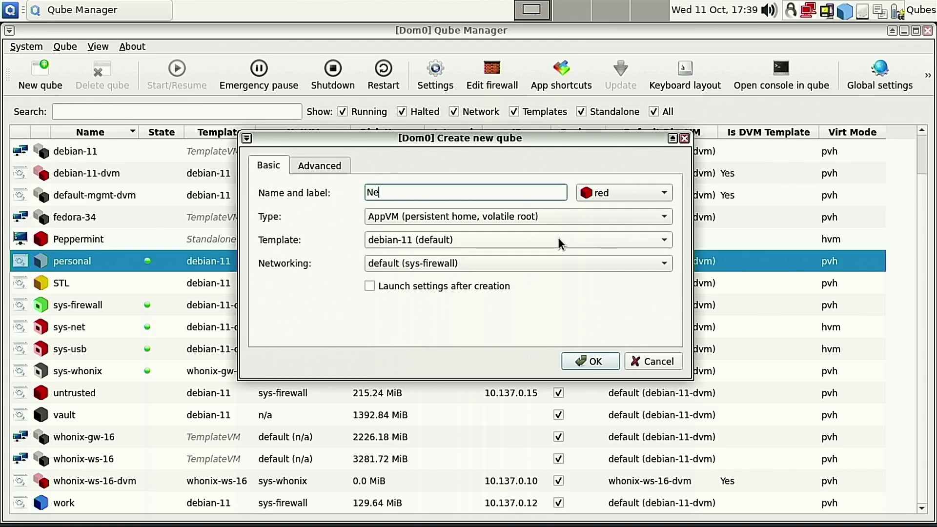
pyautogui.write('twork-VPN')
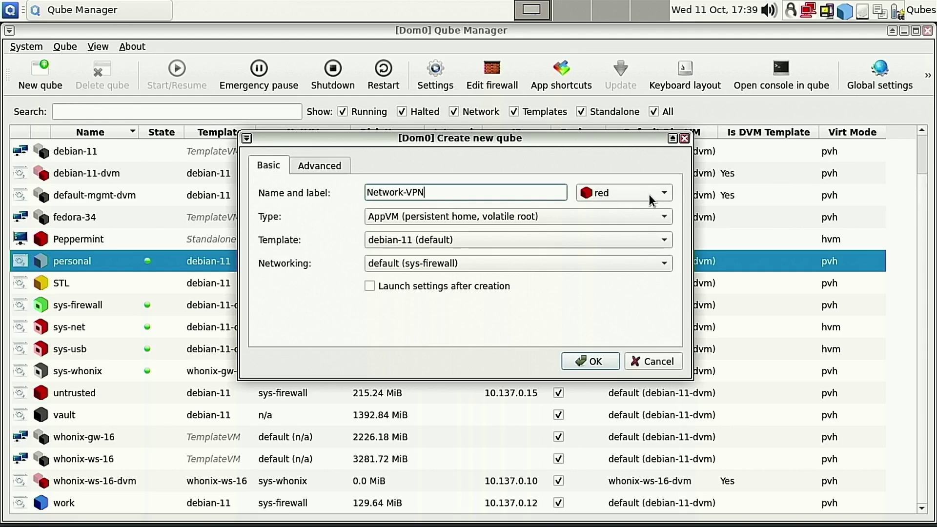
pyautogui.moveTo(808, 16)
pyautogui.click(663, 193)
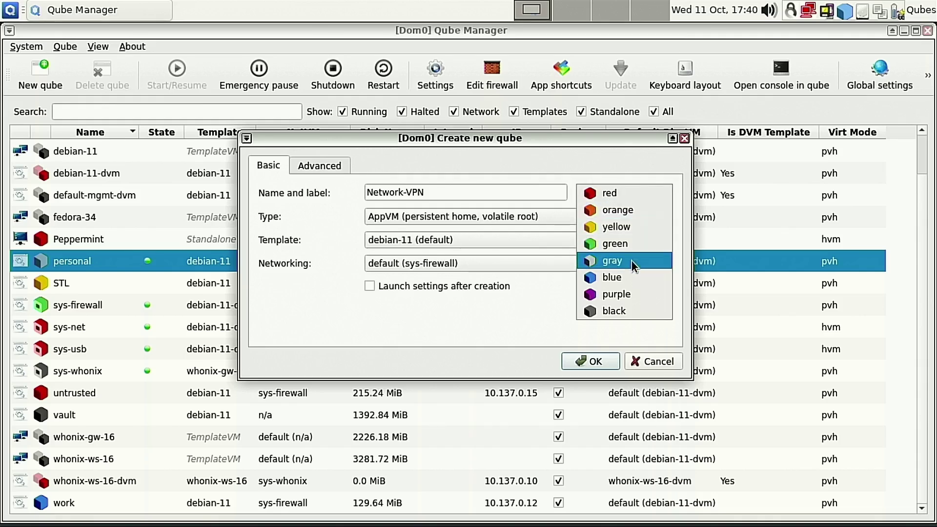
pyautogui.click(619, 277)
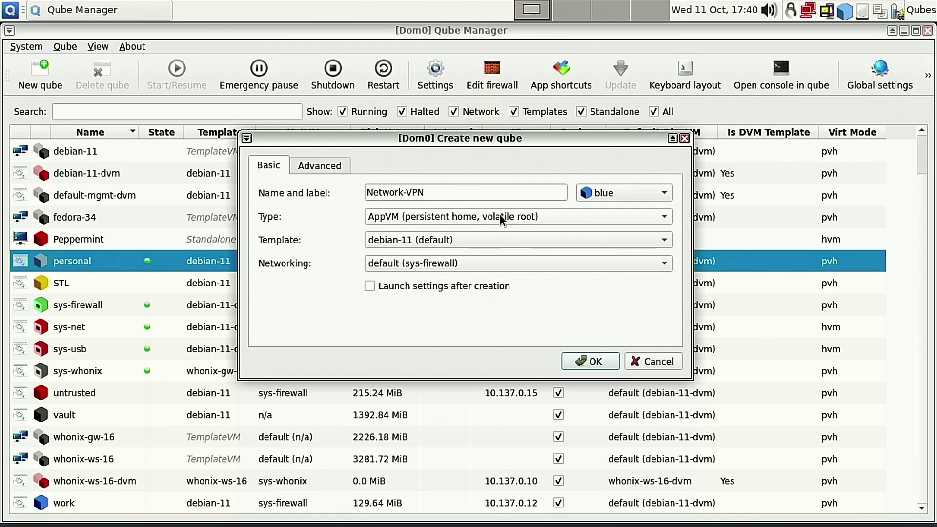
# Base it on fedora-34 via sys-firewall, providing network access and launching settings, and create it.
pyautogui.click(493, 240)
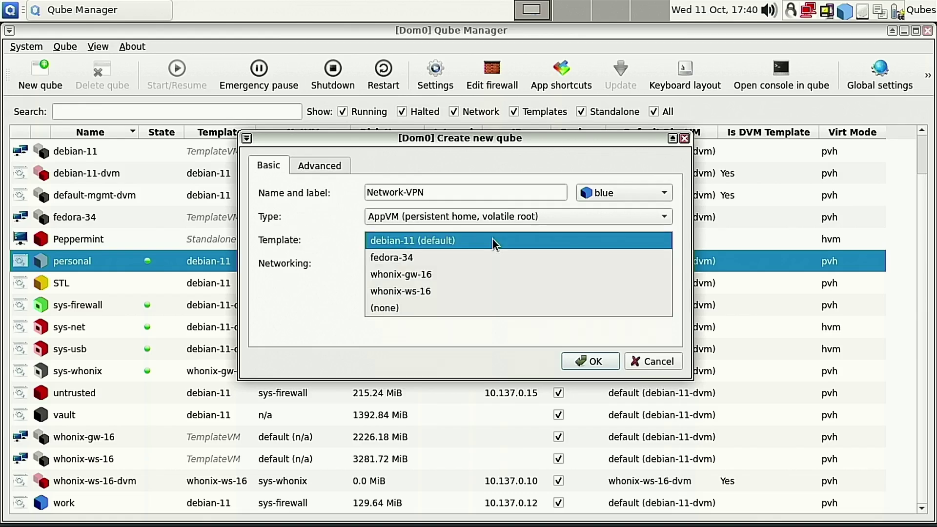
pyautogui.click(458, 257)
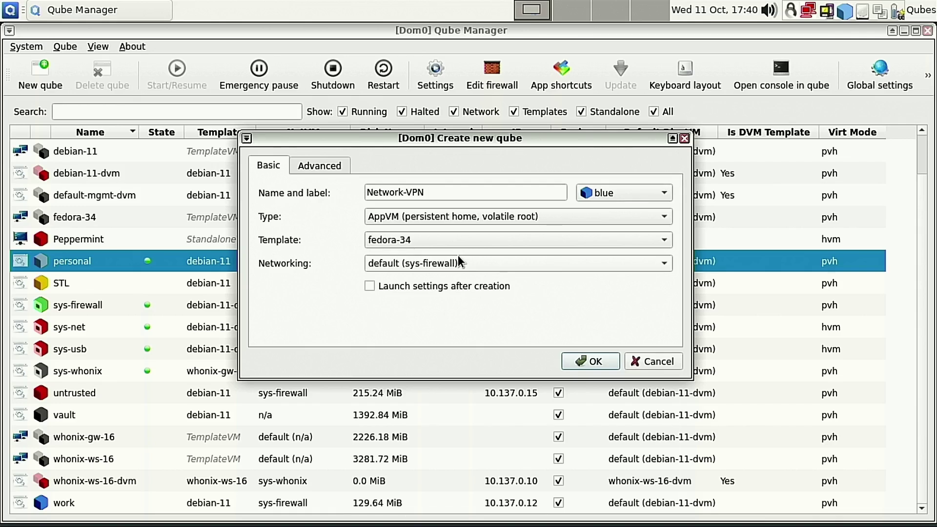
pyautogui.click(493, 263)
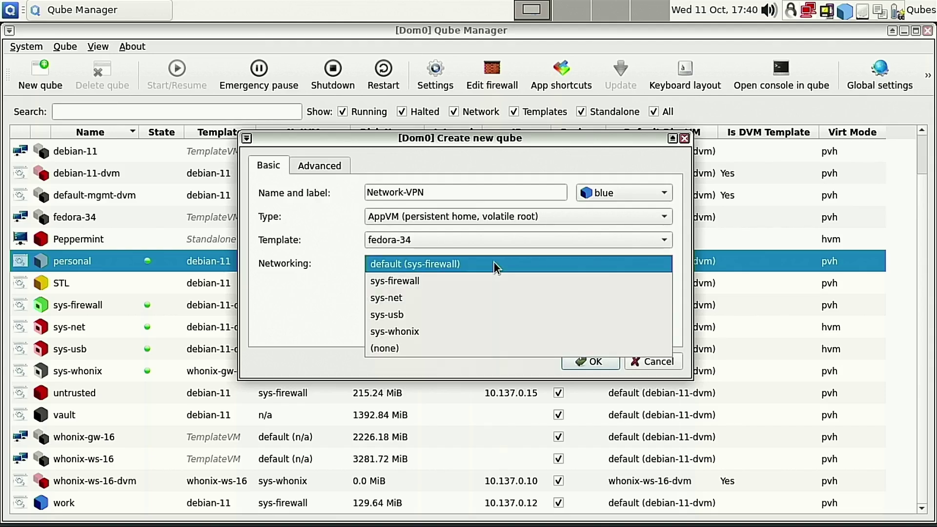
pyautogui.click(396, 282)
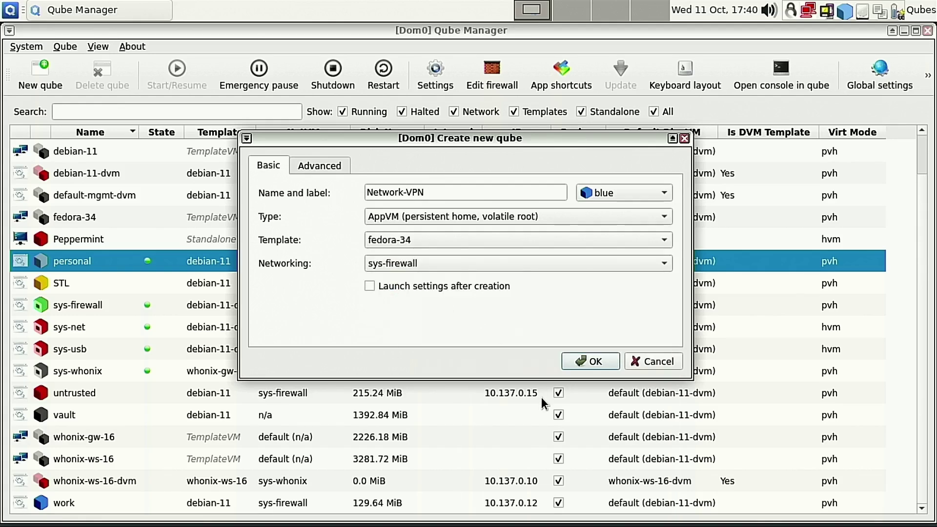
pyautogui.click(369, 286)
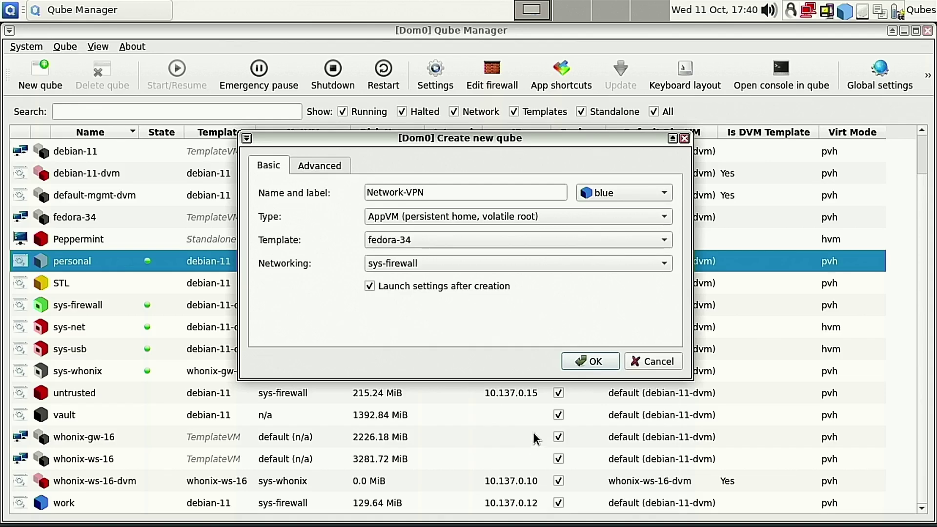
pyautogui.click(317, 166)
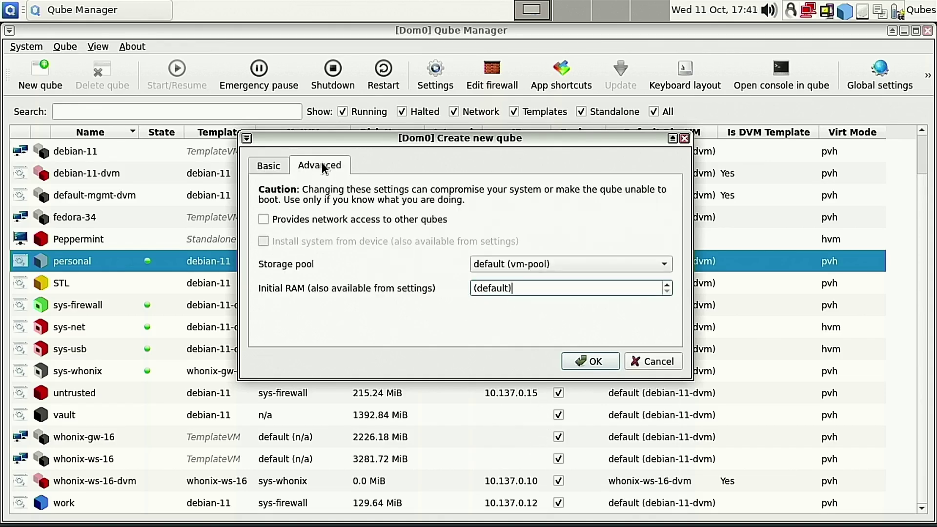
pyautogui.click(263, 219)
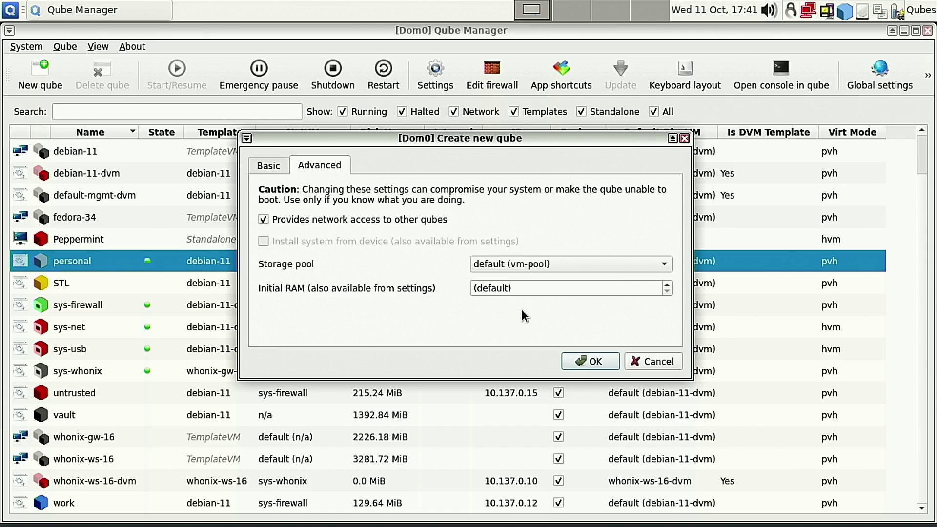
pyautogui.click(617, 368)
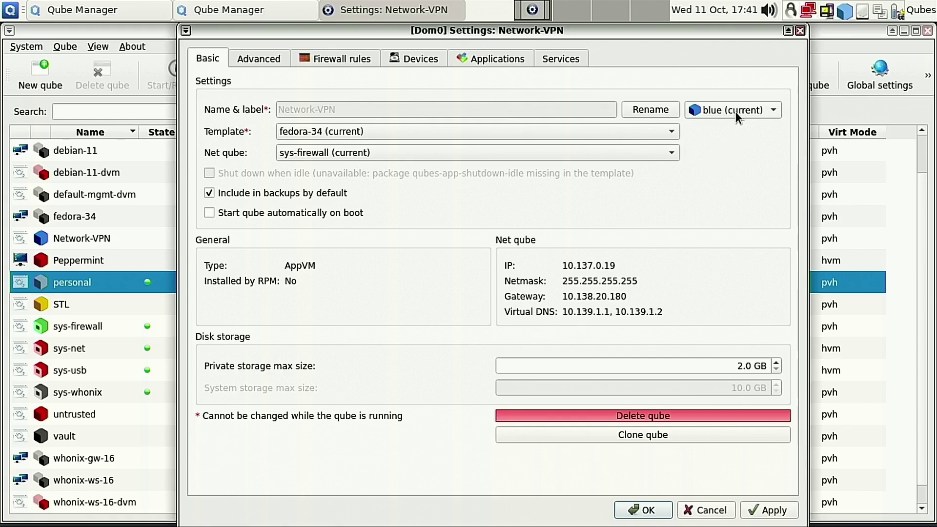
# Enable the network-manager service for Network-VPN and apply the change.
pyautogui.click(556, 61)
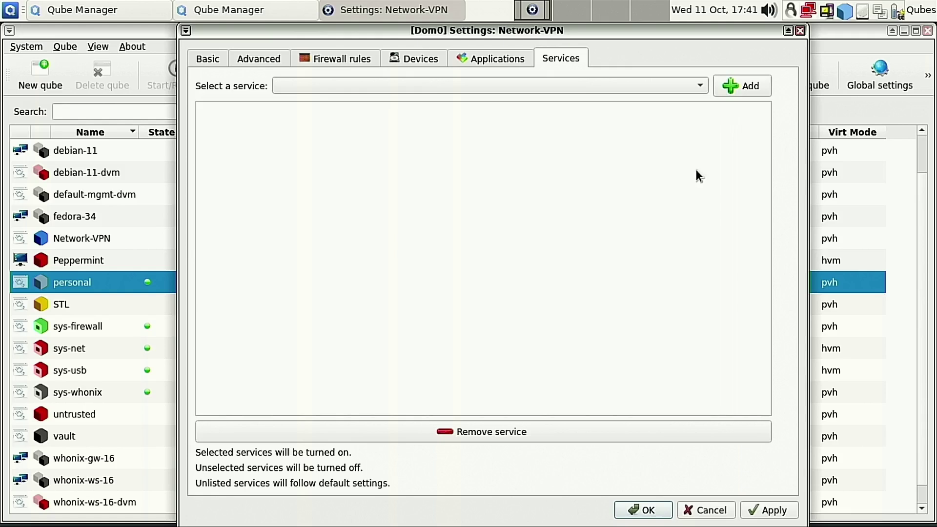
pyautogui.click(688, 90)
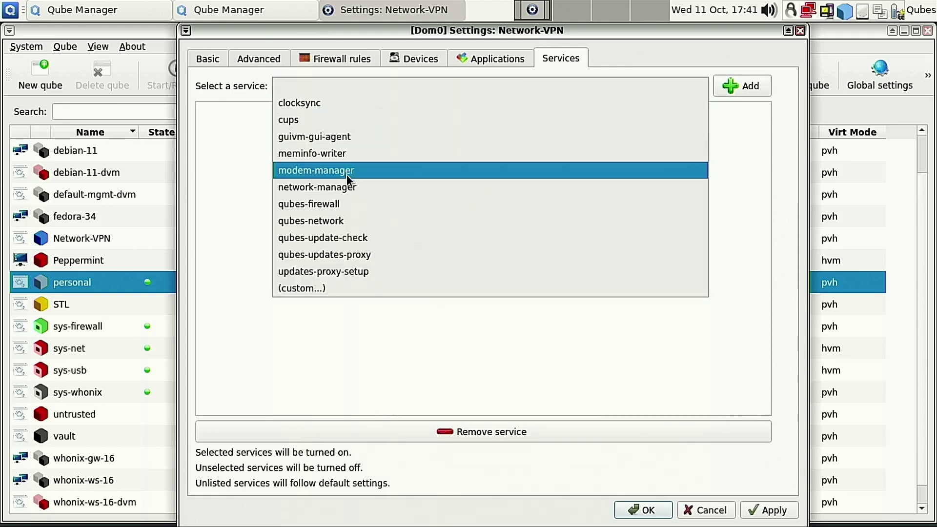
pyautogui.click(350, 188)
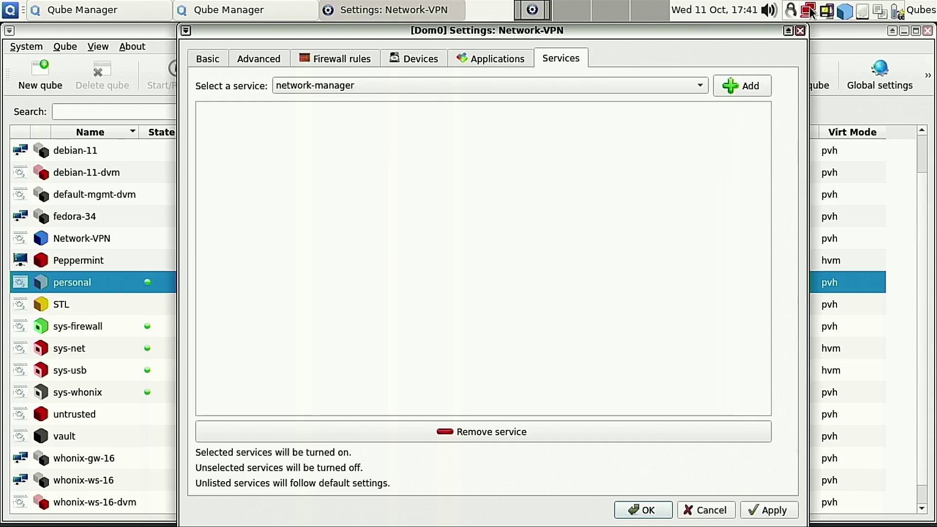
pyautogui.click(737, 86)
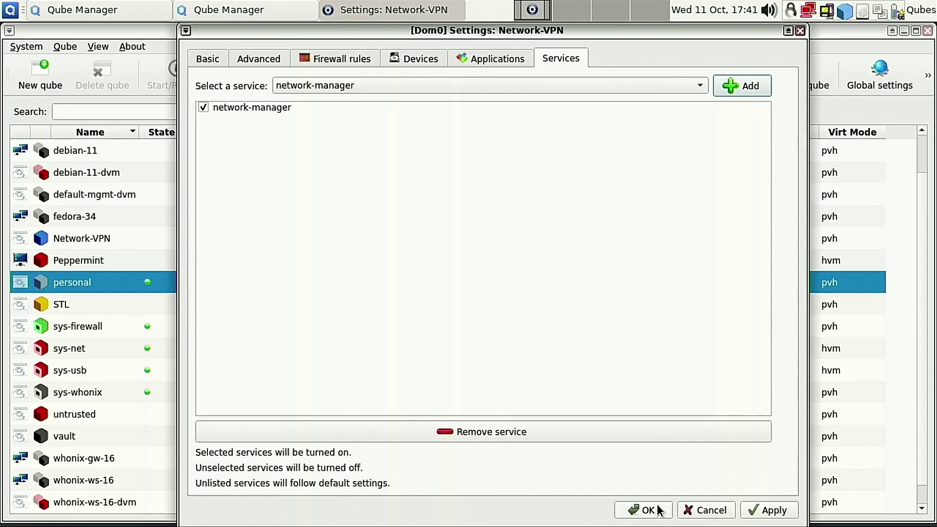
pyautogui.click(769, 510)
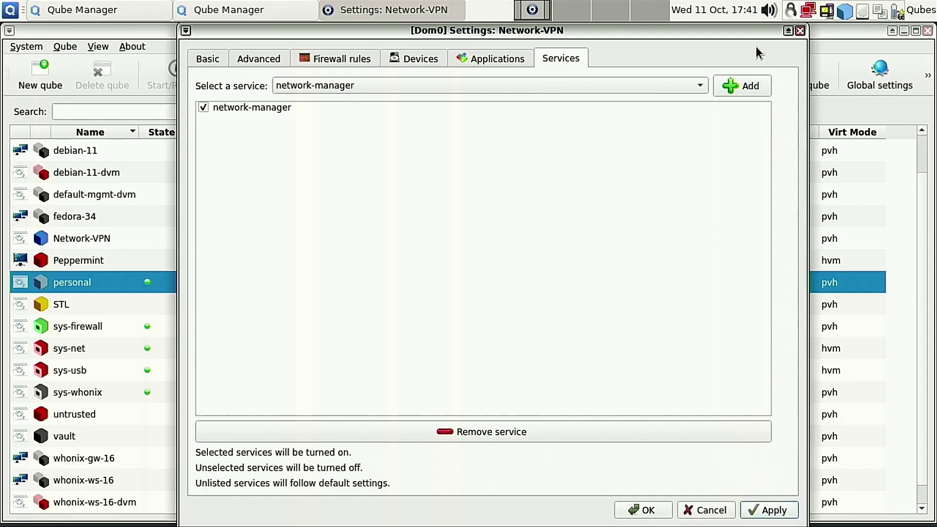
# Review the Firewall rules and Advanced tabs, then close the Network-VPN settings with OK.
pyautogui.click(322, 53)
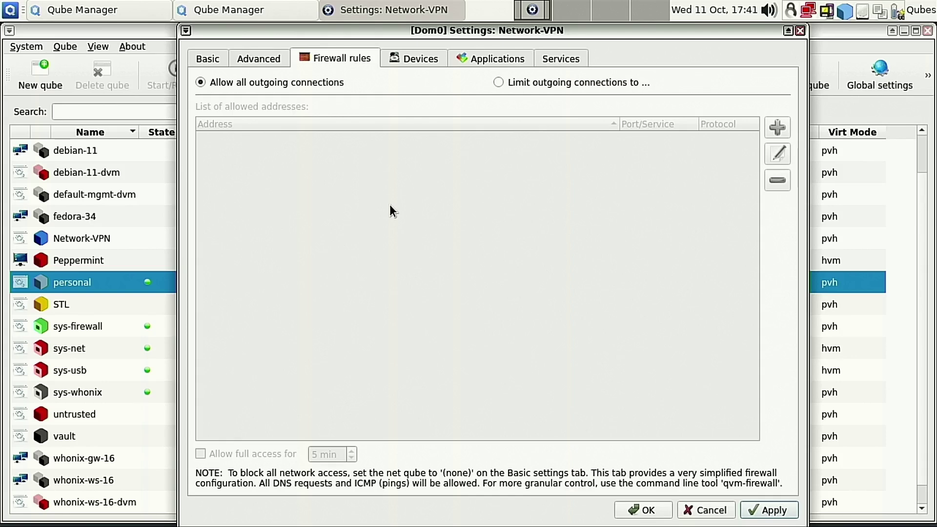
pyautogui.click(260, 54)
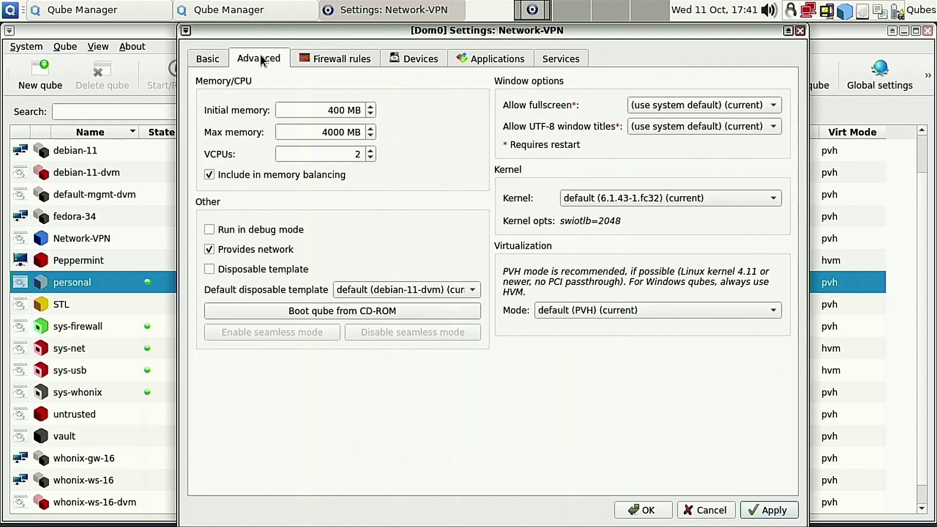
pyautogui.click(646, 509)
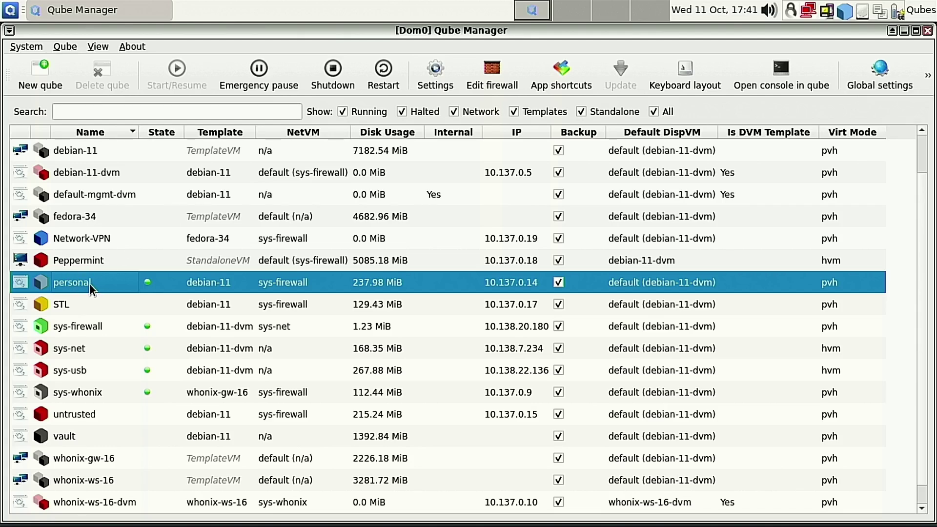
# Start the Network-VPN qube and show its NetworkManager connections menu.
pyautogui.click(81, 234)
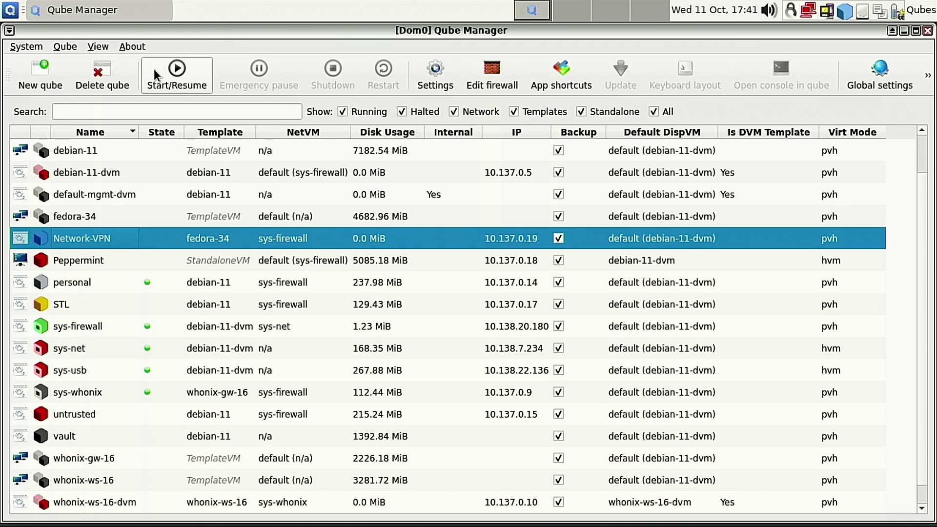
pyautogui.click(181, 72)
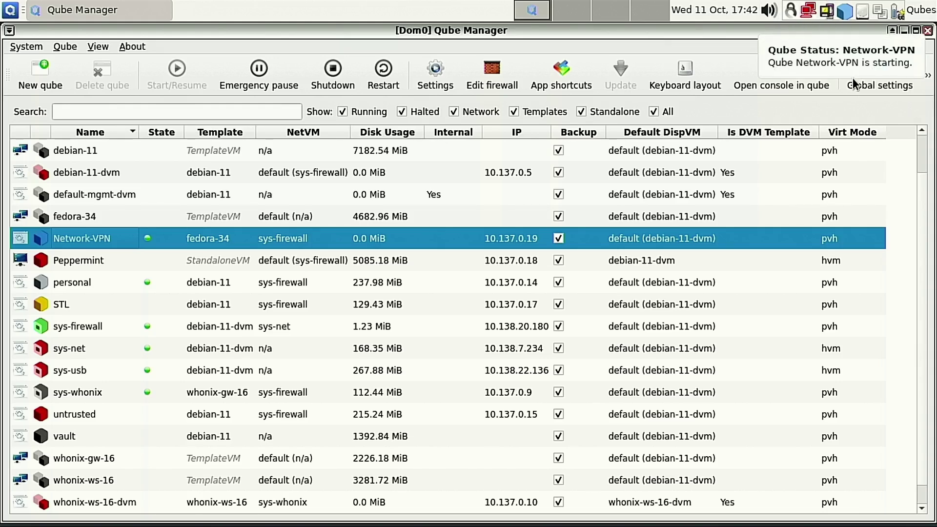
pyautogui.click(810, 15)
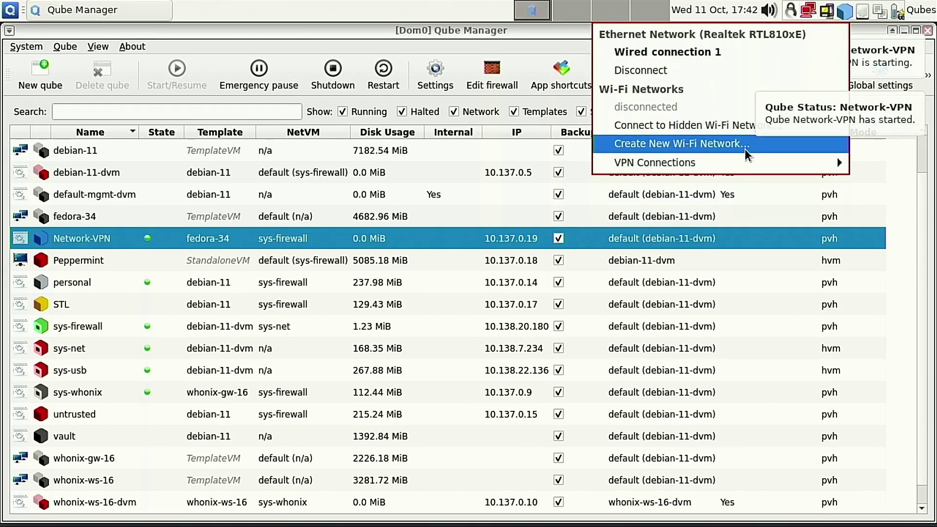
pyautogui.moveTo(739, 158)
pyautogui.click(519, 165)
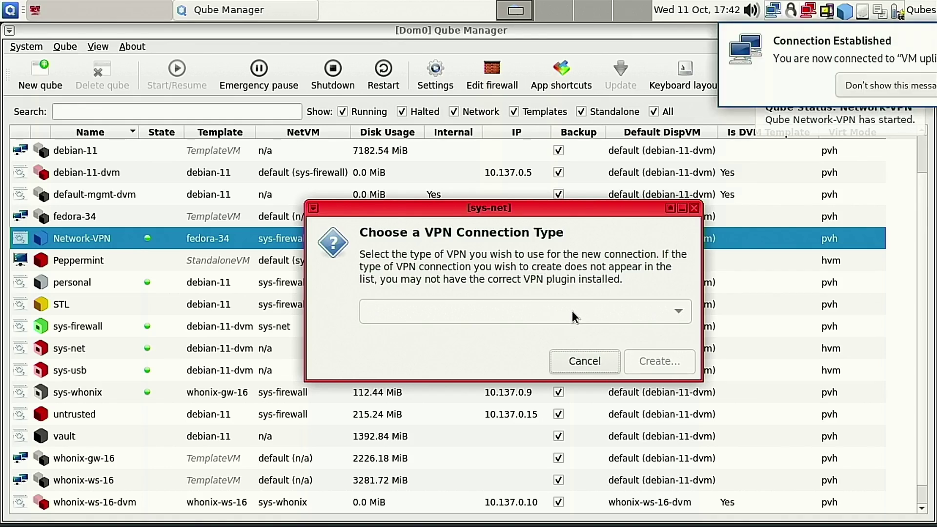
pyautogui.click(593, 360)
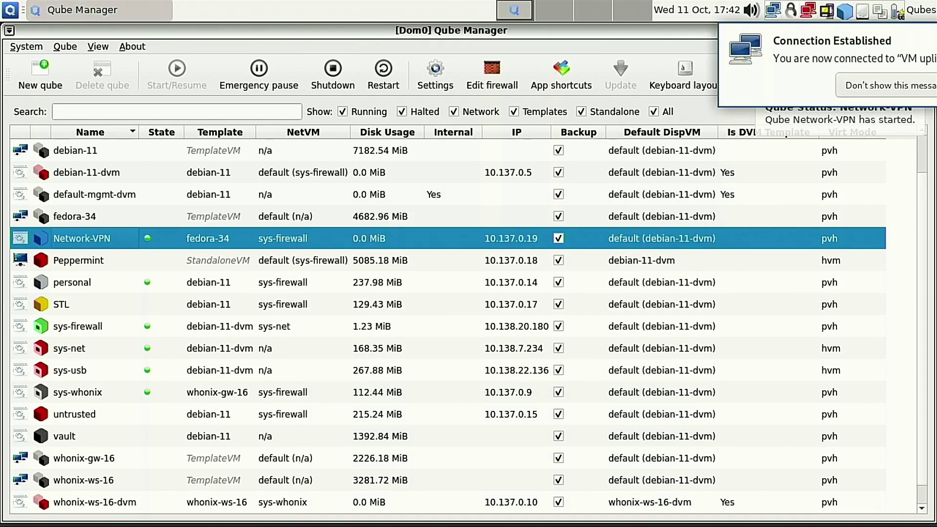
pyautogui.click(775, 12)
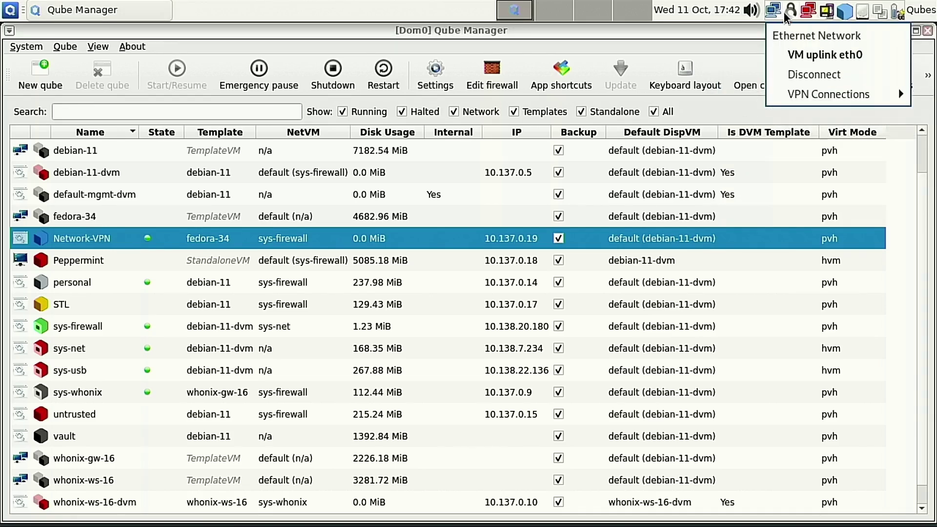
pyautogui.moveTo(813, 91)
pyautogui.click(704, 97)
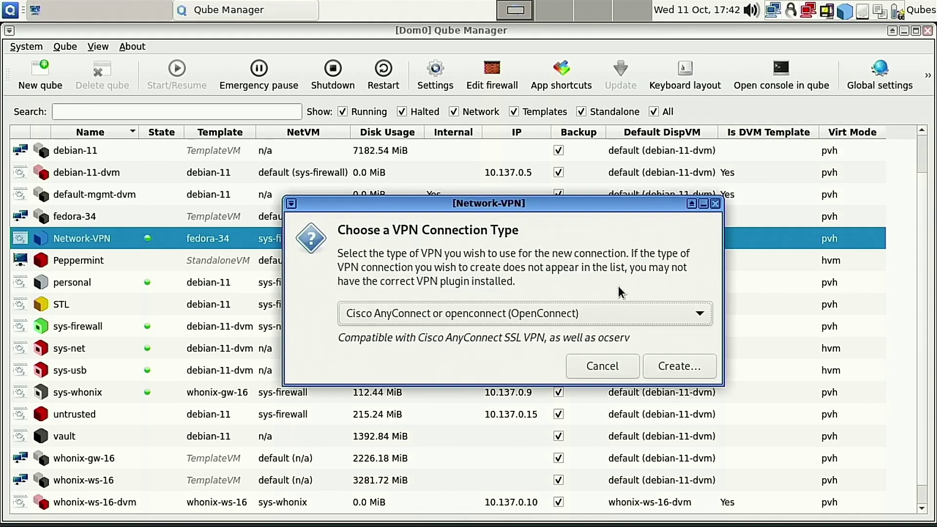
pyautogui.click(607, 310)
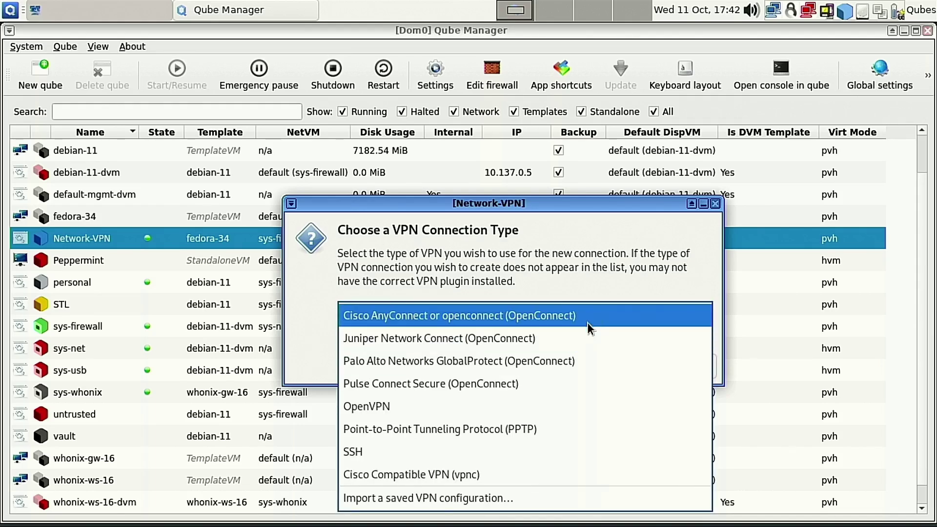
pyautogui.click(621, 235)
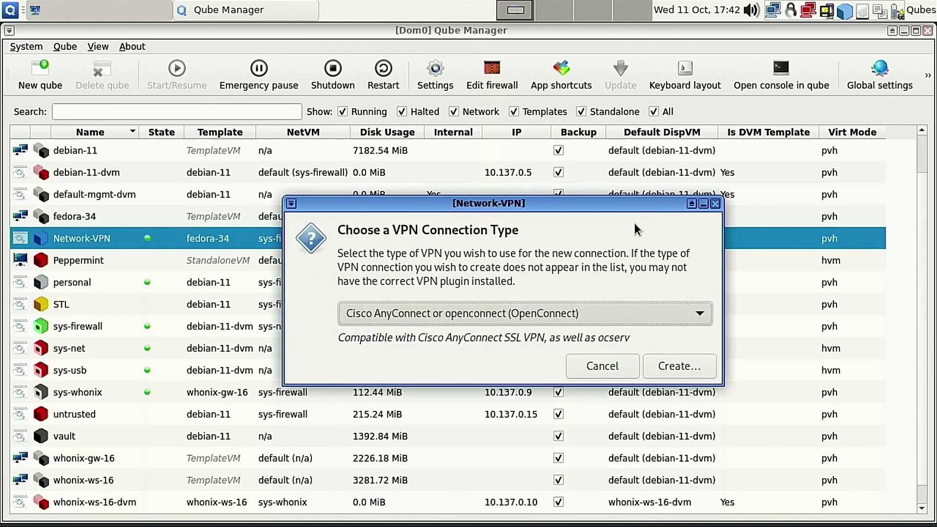
pyautogui.click(715, 204)
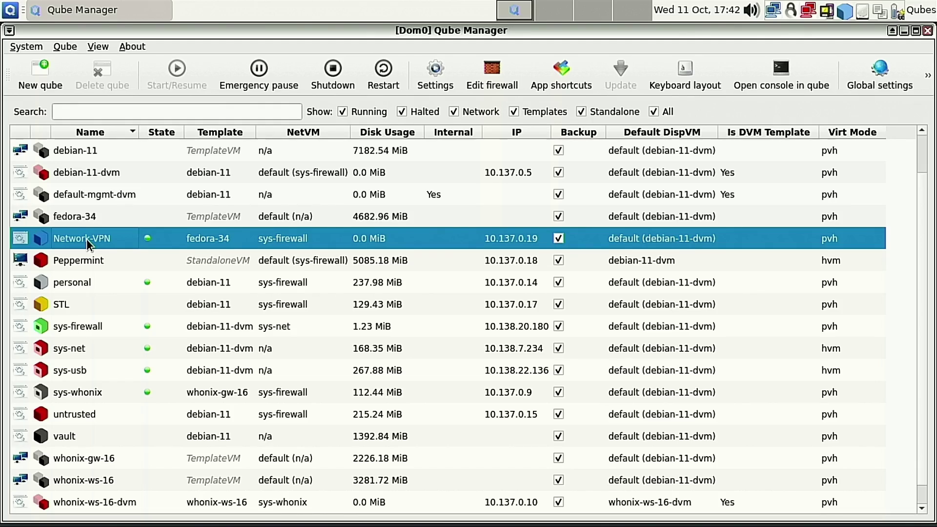
pyautogui.click(101, 283)
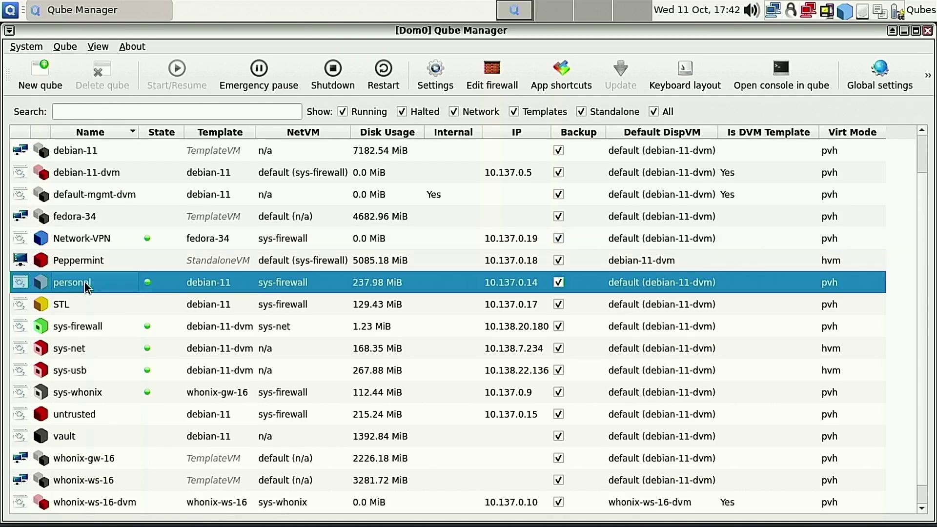
# Launch the personal qube's file manager and open its Downloads folder.
pyautogui.click(11, 11)
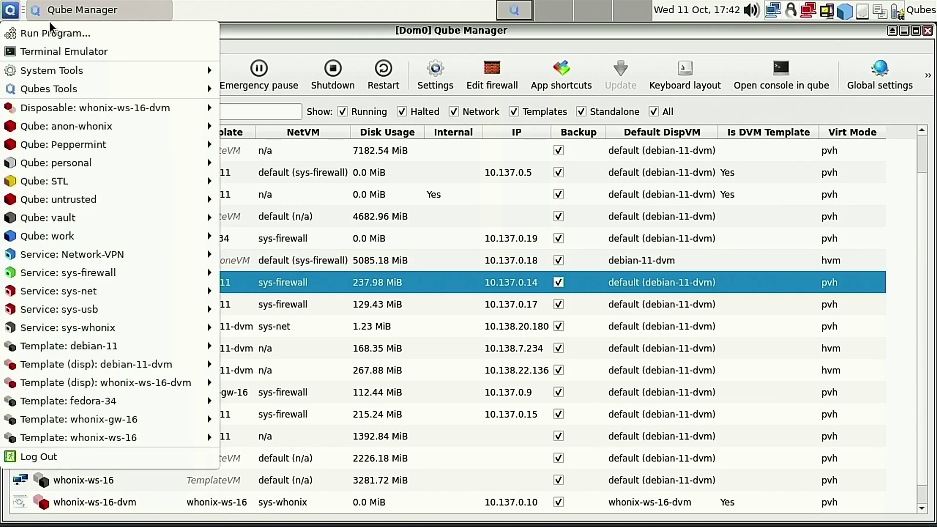
pyautogui.moveTo(87, 162)
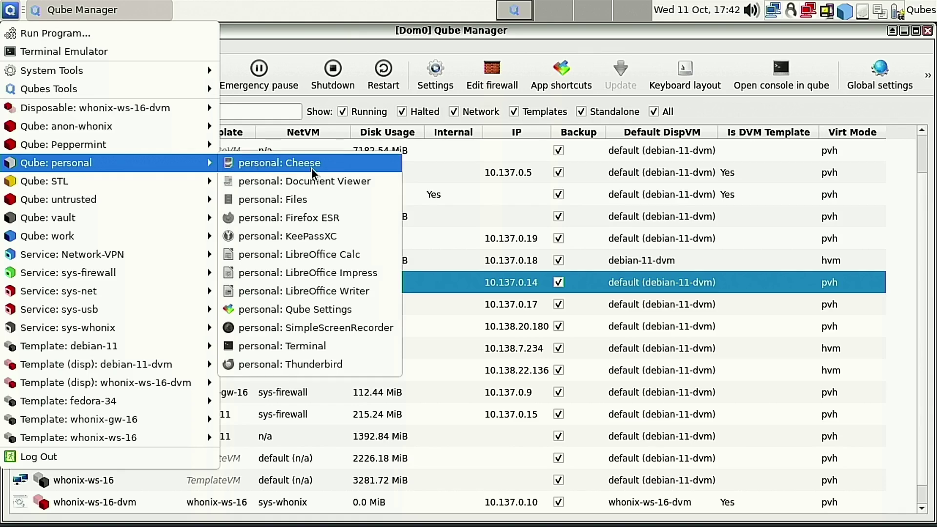
pyautogui.click(318, 200)
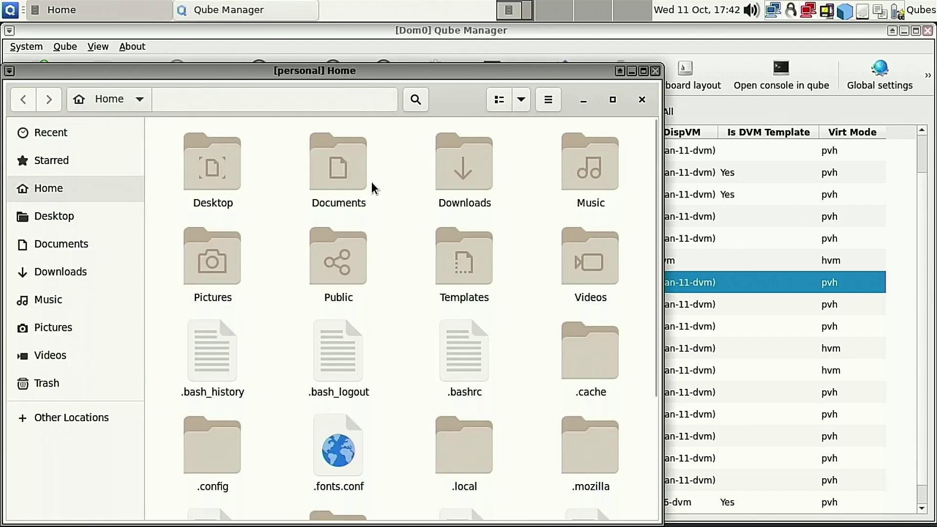
pyautogui.doubleClick(473, 157)
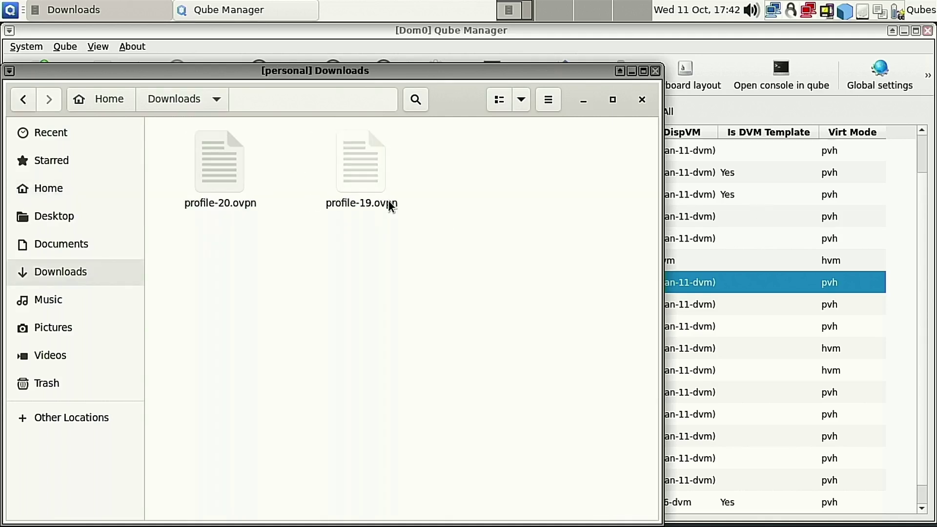
# Select profile-19.ovpn and bring up its file actions menu.
pyautogui.click(356, 172)
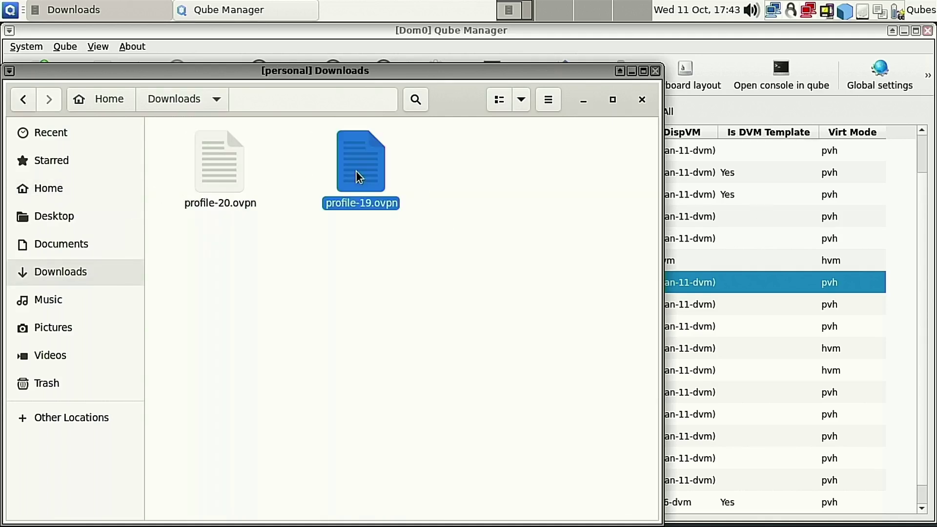
pyautogui.click(243, 202)
pyautogui.click(352, 178)
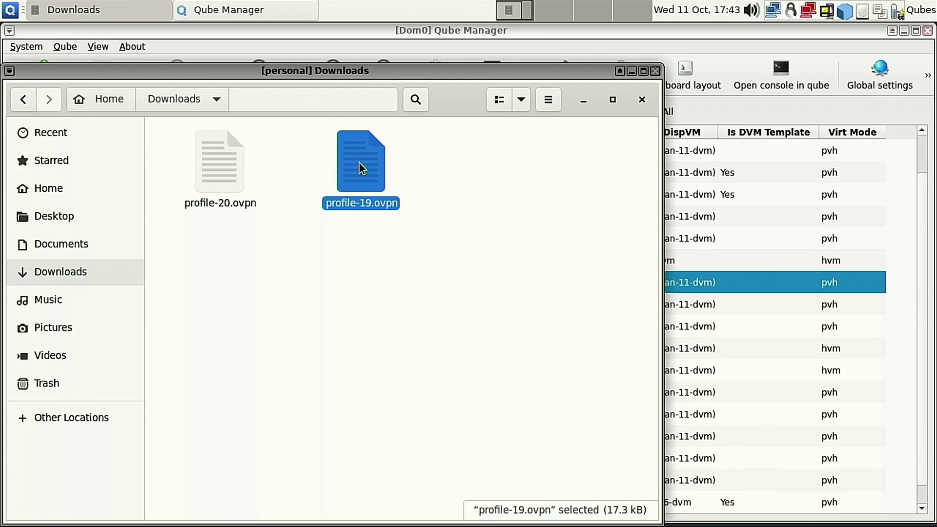
pyautogui.rightClick(359, 163)
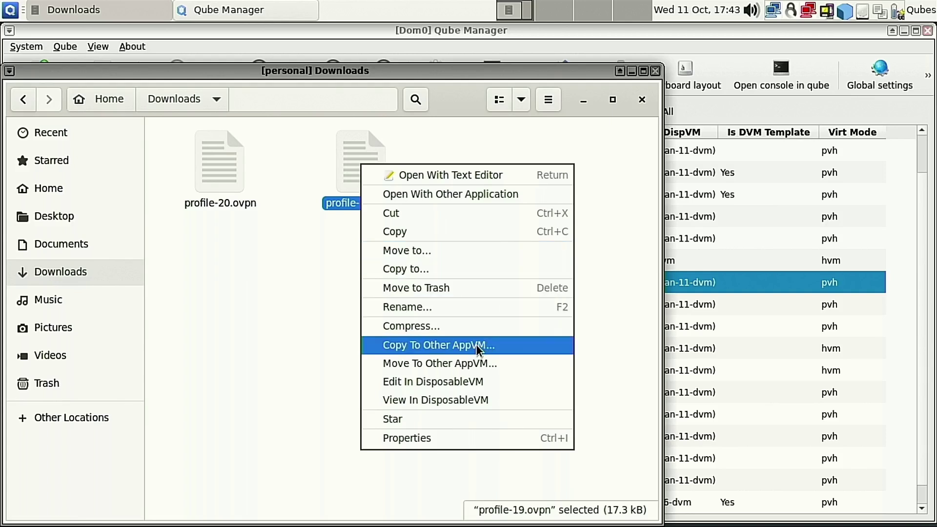
# Copy profile-19.ovpn to the Network-VPN qube and close the personal file window.
pyautogui.click(424, 348)
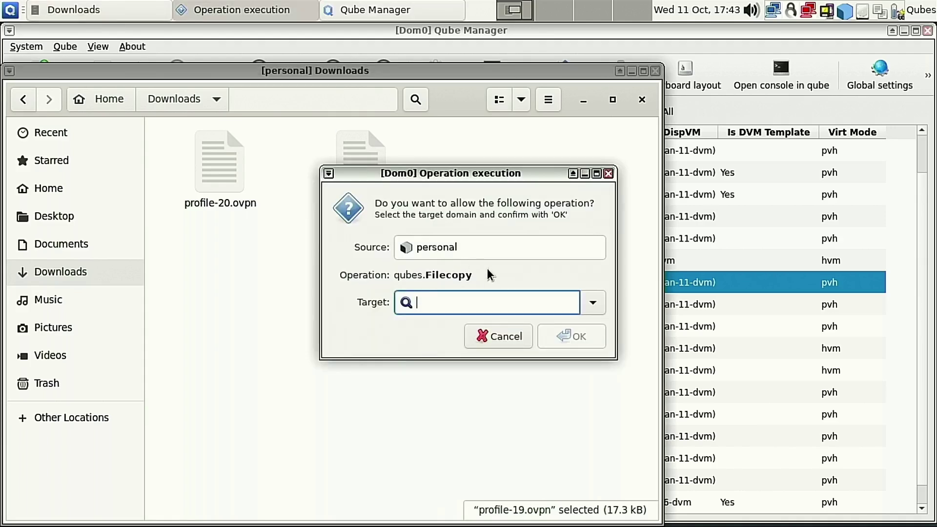
pyautogui.click(592, 302)
pyautogui.click(561, 304)
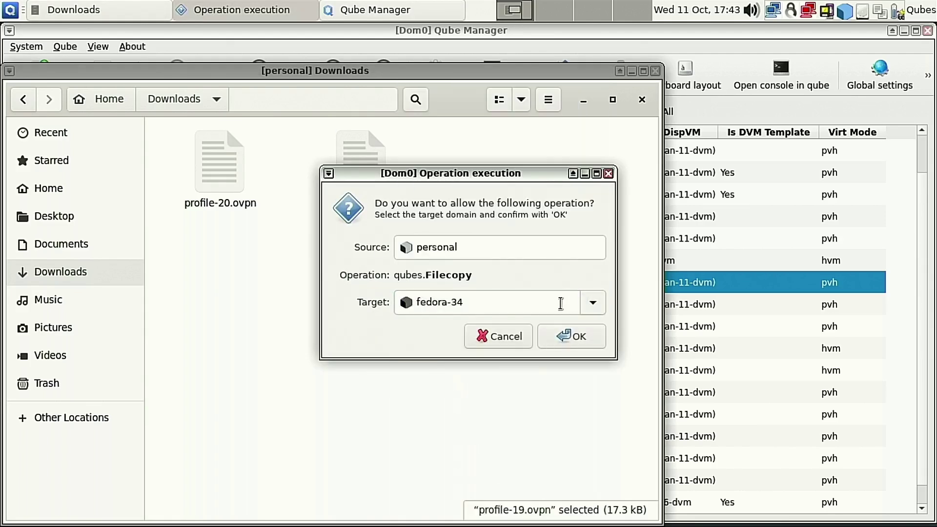
pyautogui.click(601, 307)
pyautogui.click(494, 156)
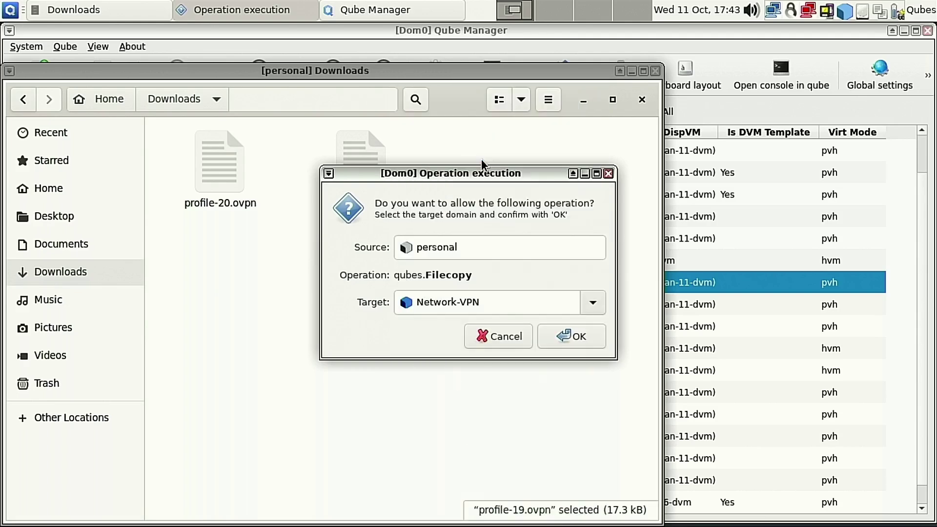
pyautogui.click(551, 336)
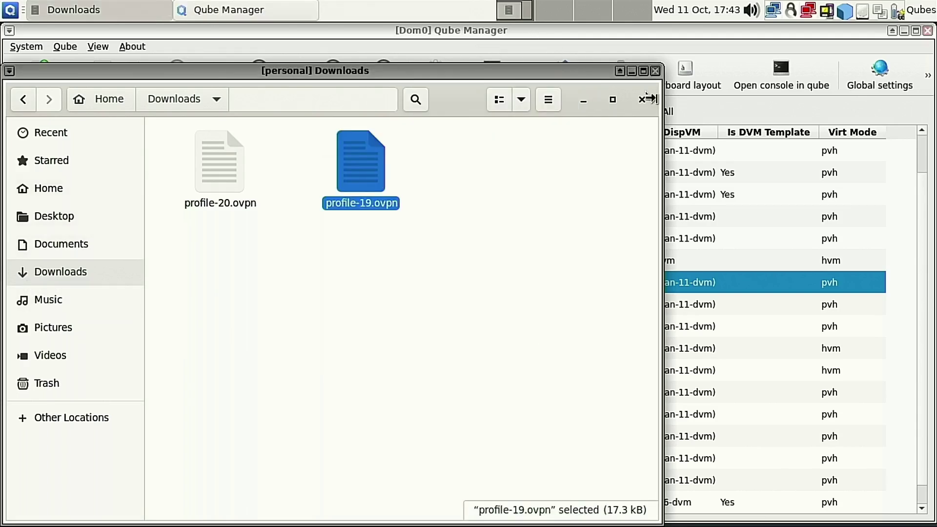
pyautogui.click(655, 71)
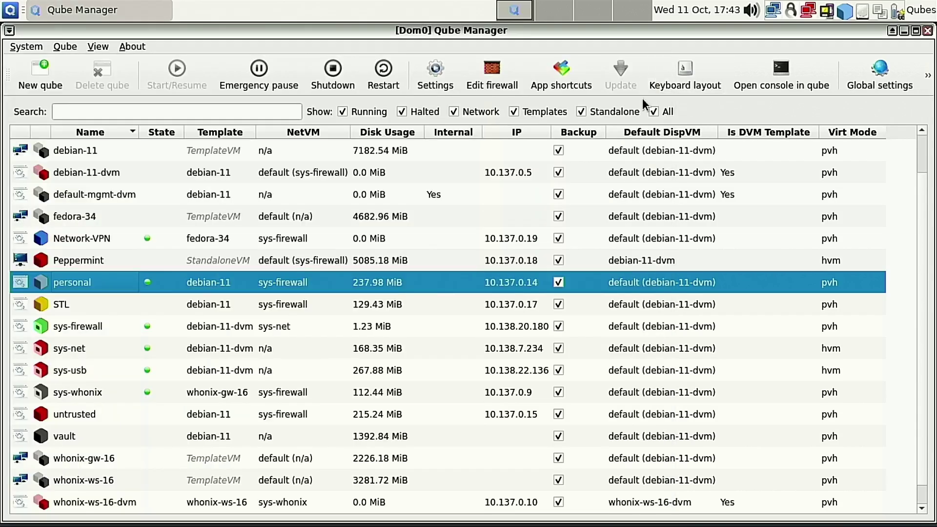
# Open Network-VPN's file manager at QubesIncoming/personal to verify the copied profile.
pyautogui.click(13, 17)
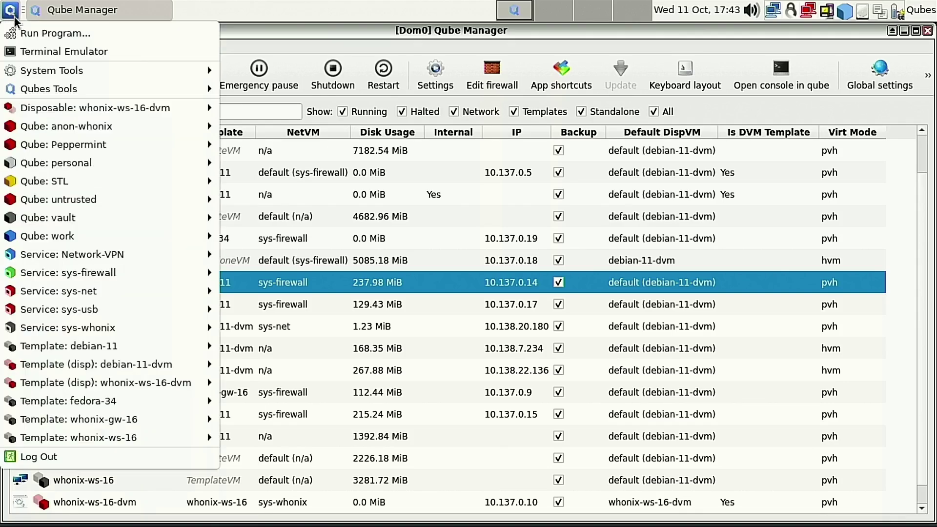
pyautogui.moveTo(93, 258)
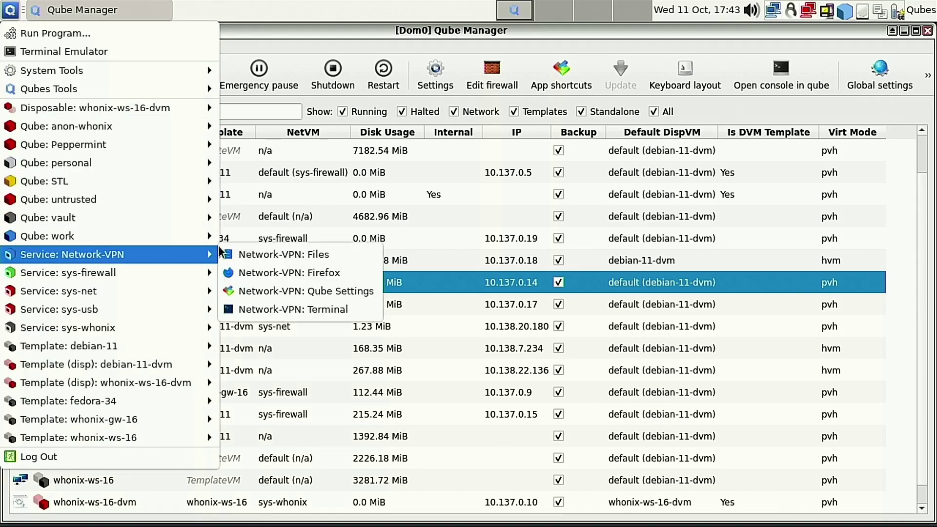
pyautogui.click(301, 264)
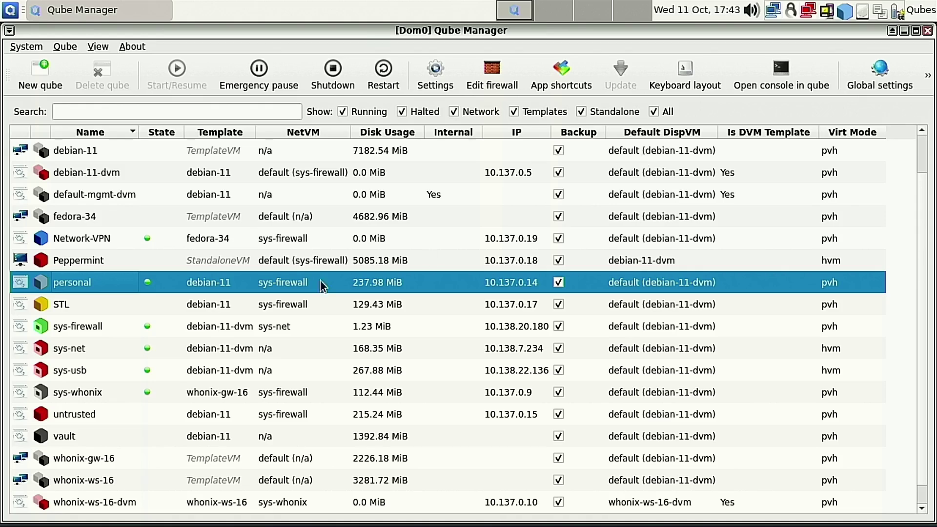
pyautogui.doubleClick(478, 300)
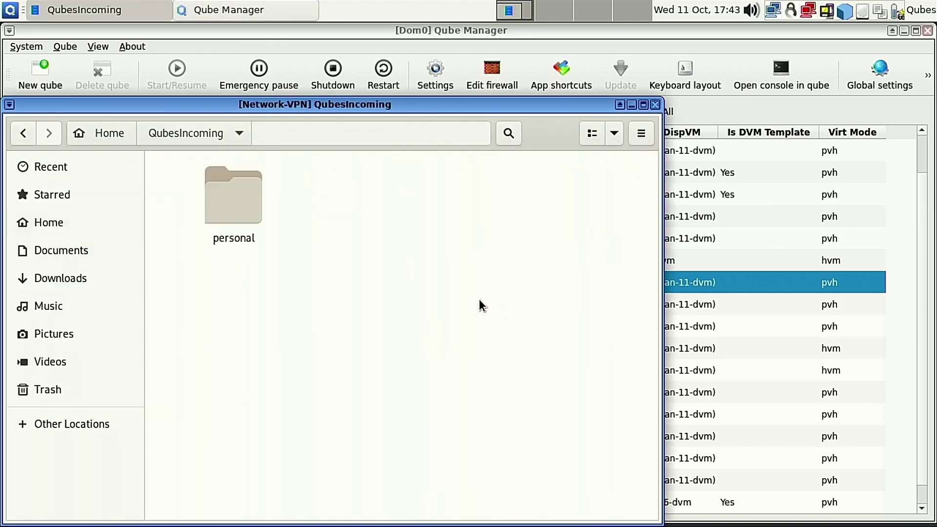
pyautogui.doubleClick(254, 209)
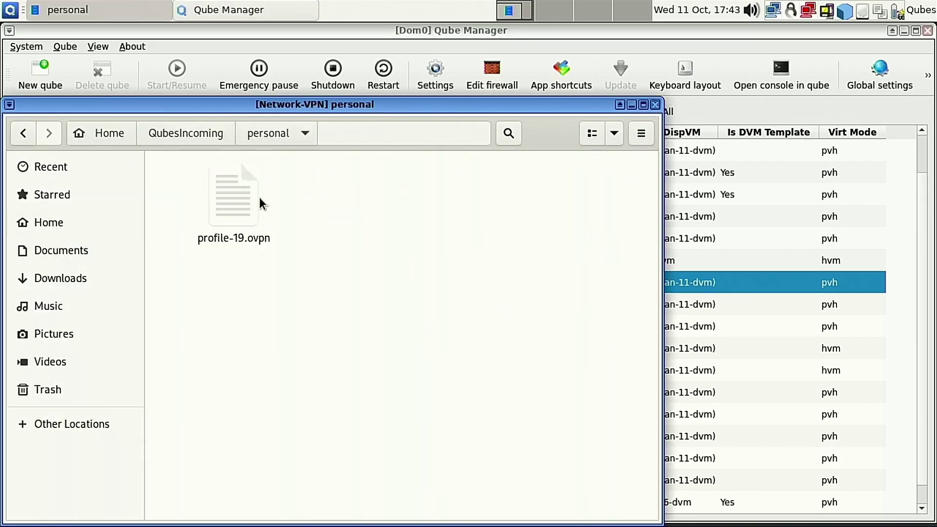
# Start adding a VPN connection of type 'Import a saved VPN configuration'.
pyautogui.click(656, 106)
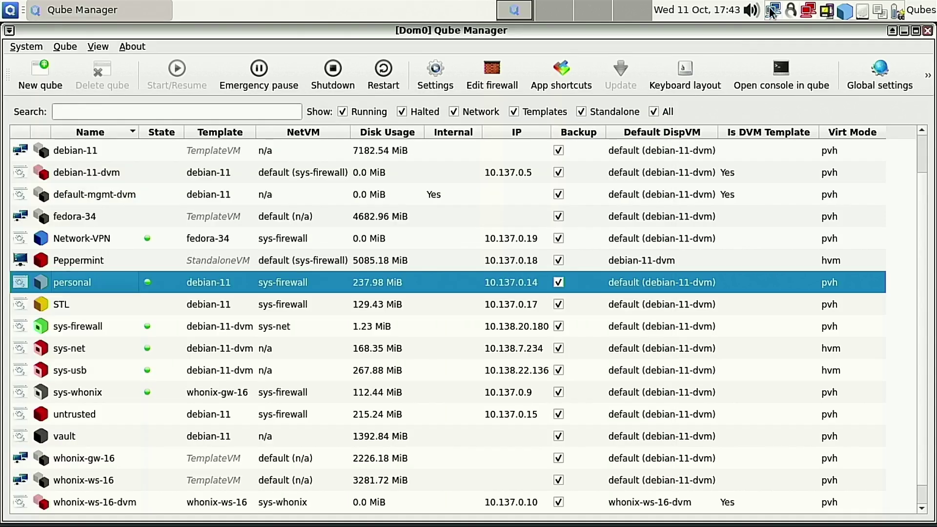
pyautogui.click(774, 10)
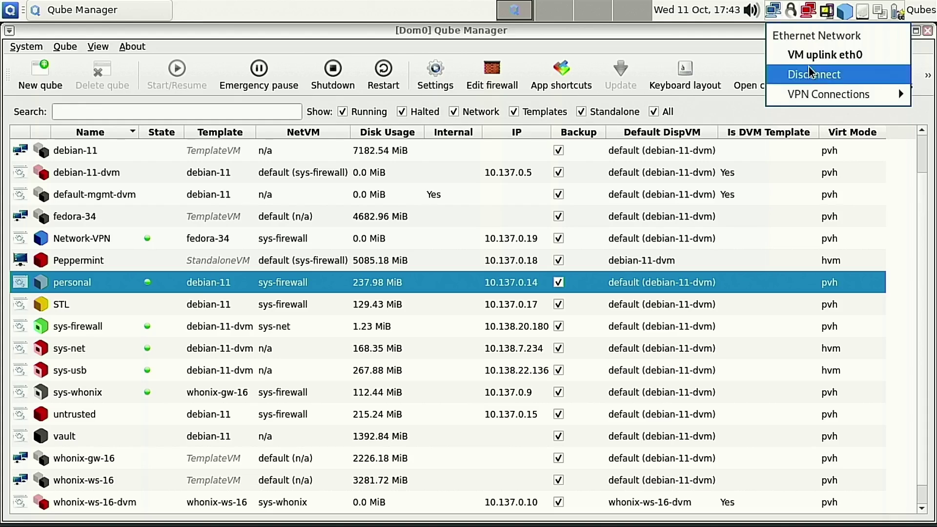
pyautogui.moveTo(820, 92)
pyautogui.click(708, 94)
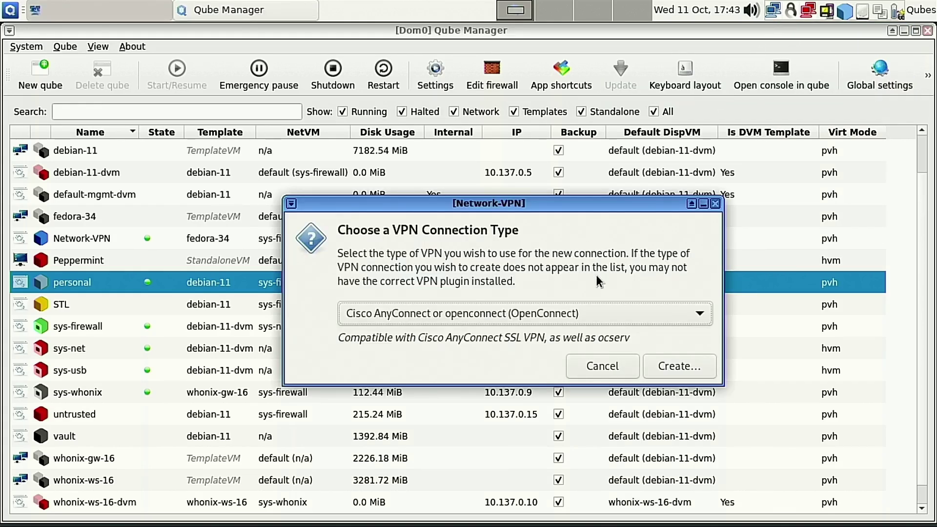
pyautogui.click(593, 315)
pyautogui.click(476, 497)
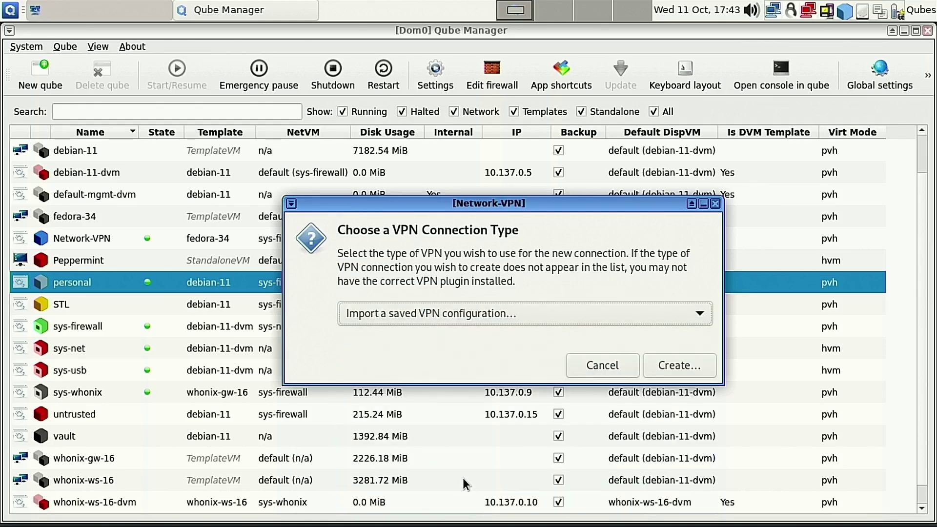
# Import profile-19.ovpn from QubesIncoming/personal as the VPN connection.
pyautogui.click(677, 363)
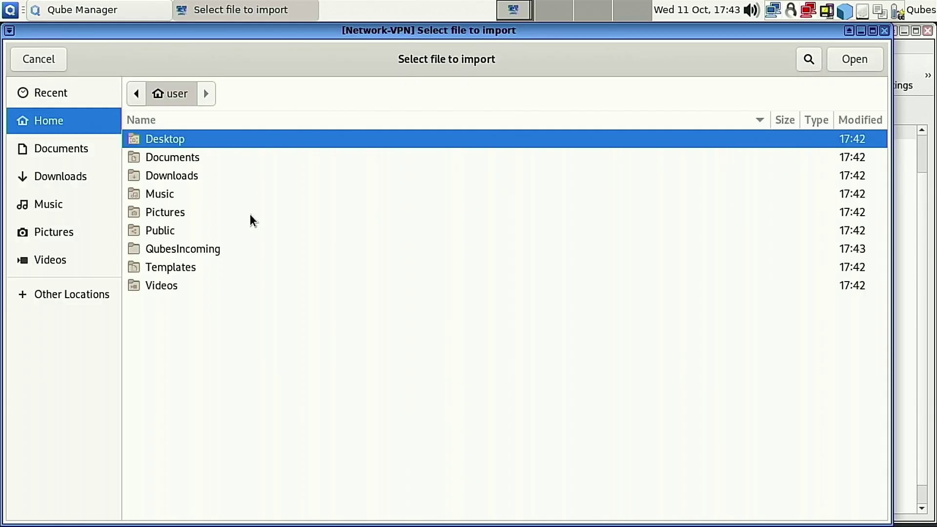
pyautogui.doubleClick(183, 249)
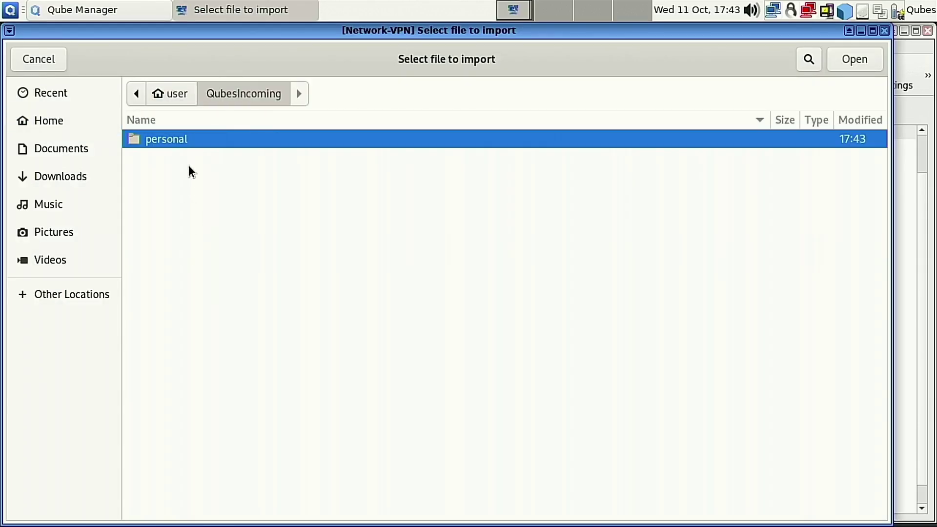
pyautogui.doubleClick(179, 141)
pyautogui.doubleClick(183, 140)
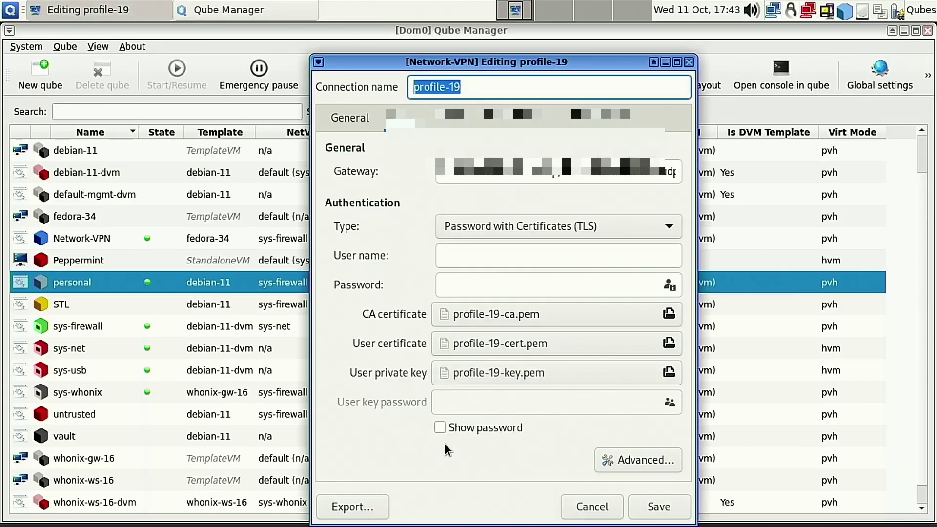
# Switch the profile-19 connection's authentication type to Password.
pyautogui.moveTo(520, 63)
pyautogui.mouseDown()
pyautogui.moveTo(518, 28)
pyautogui.moveTo(484, 48)
pyautogui.mouseUp()
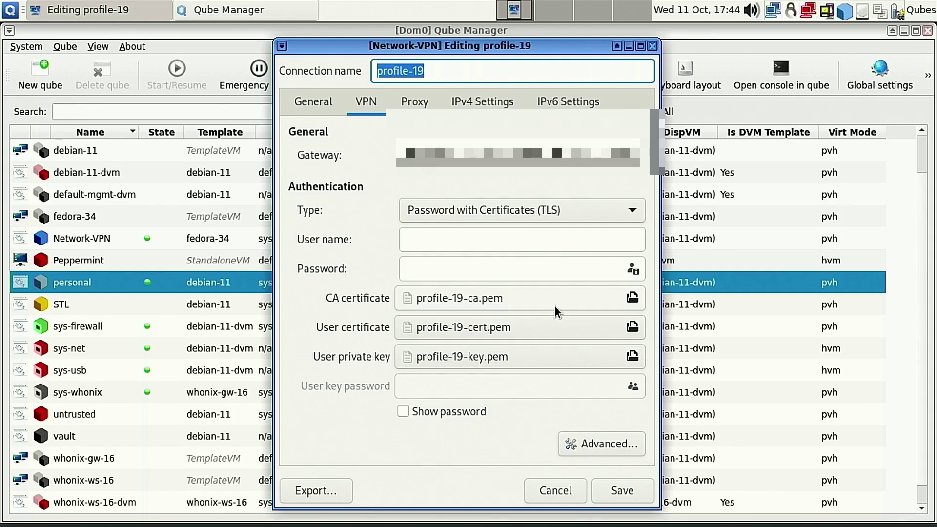
pyautogui.click(597, 215)
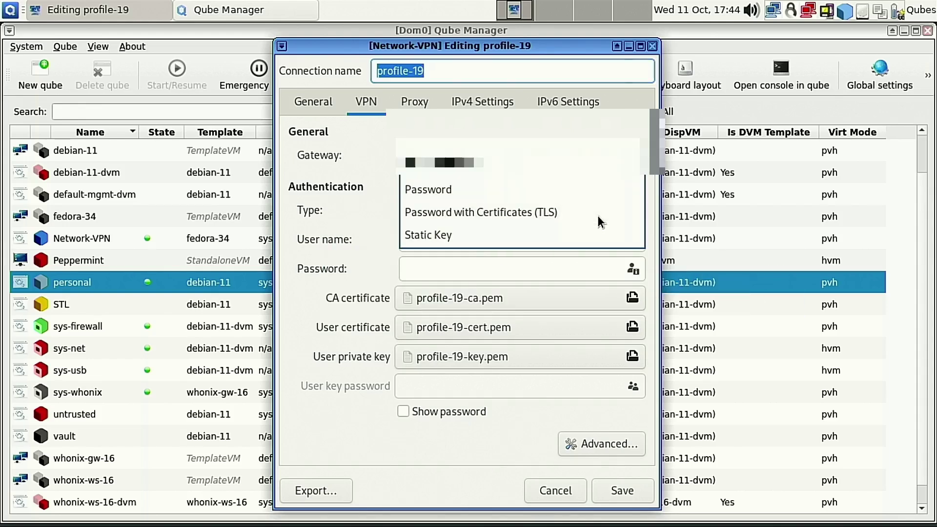
pyautogui.click(522, 195)
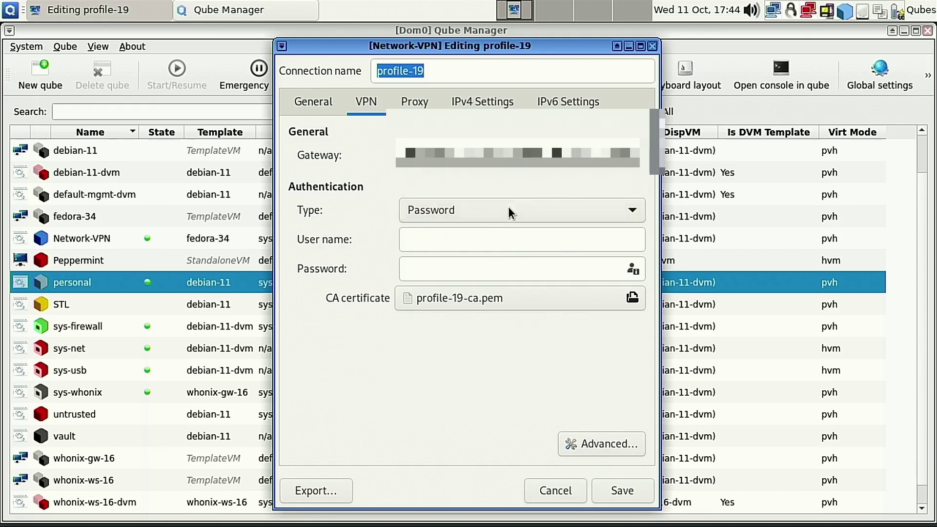
pyautogui.click(473, 239)
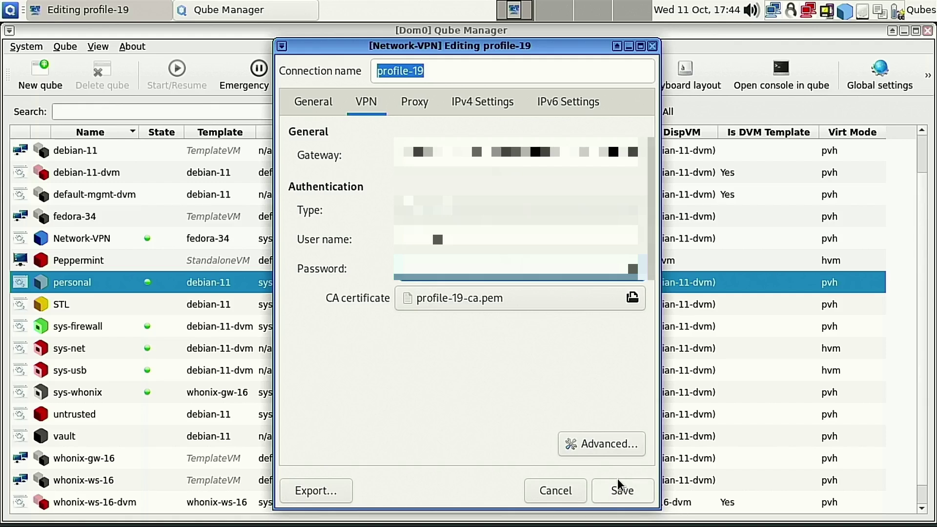
# Set the profile-19 IPv6 method to Disabled.
pyautogui.click(429, 103)
pyautogui.click(469, 104)
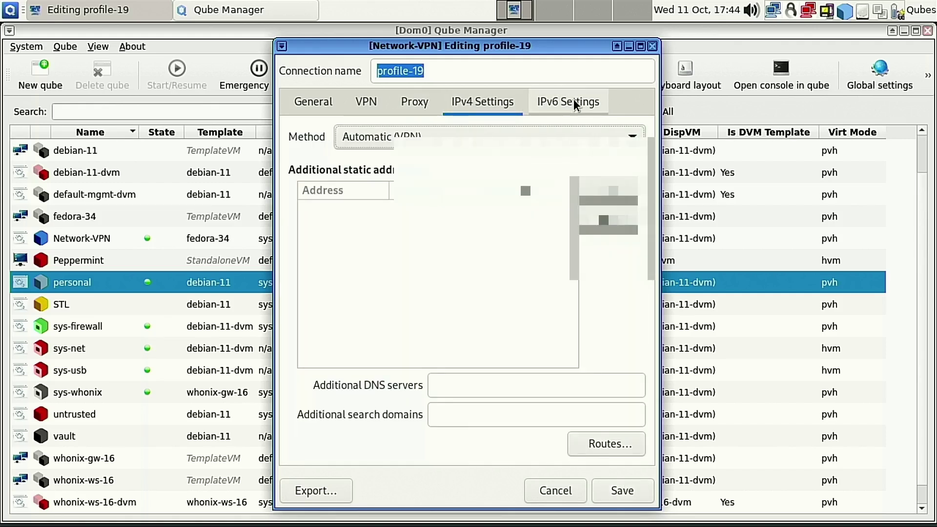
pyautogui.click(573, 102)
pyautogui.click(536, 135)
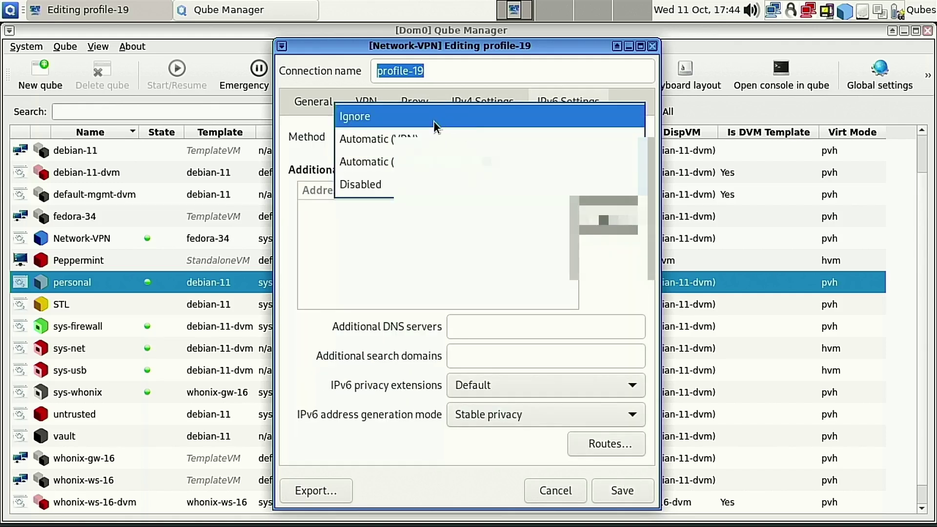
pyautogui.click(401, 185)
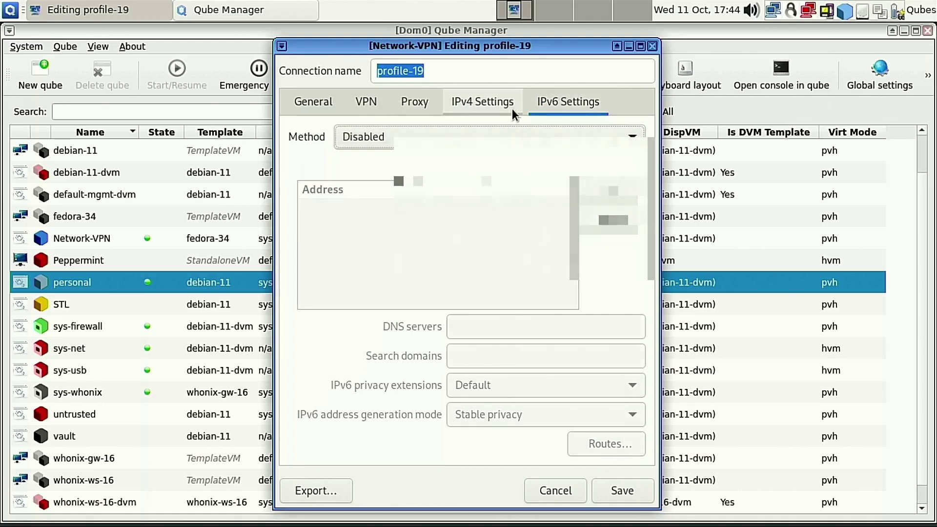
# Review the IPv4, Proxy, VPN and General tabs, then save the profile-19 connection.
pyautogui.click(473, 104)
pyautogui.click(414, 104)
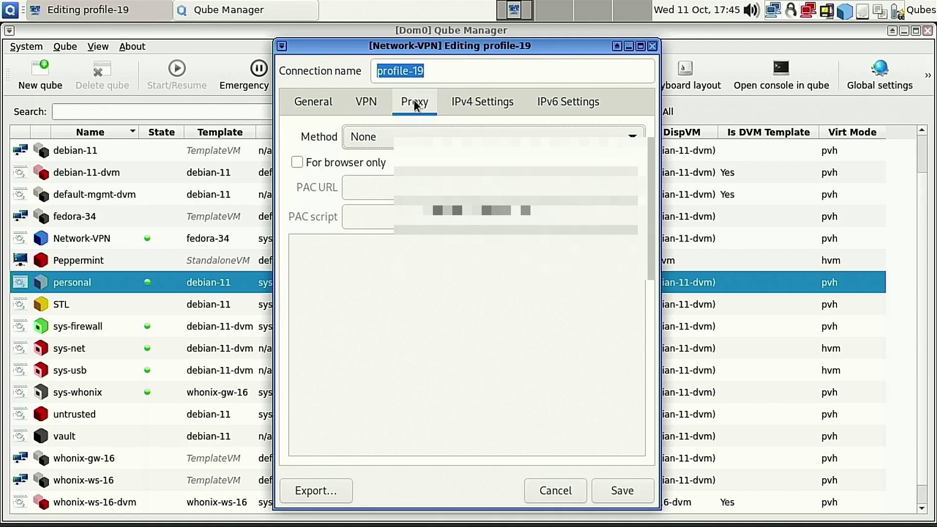
pyautogui.click(355, 104)
pyautogui.click(324, 103)
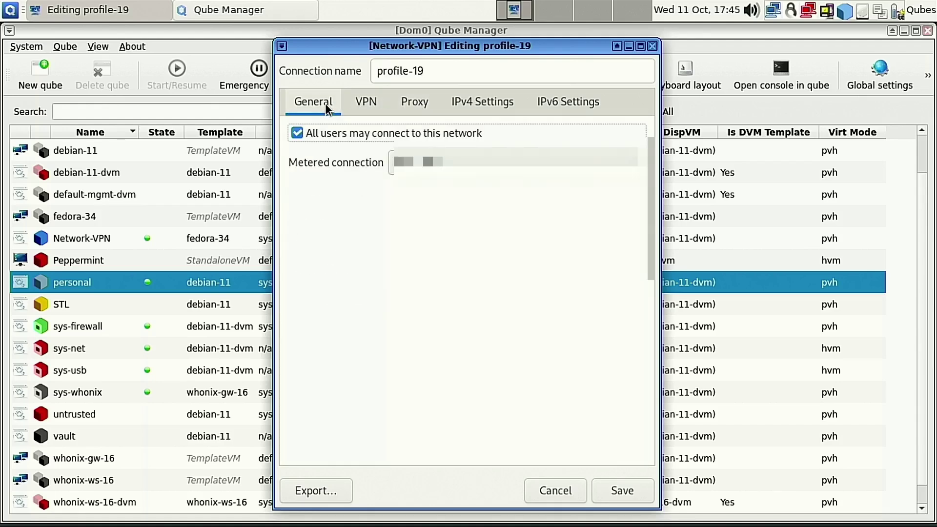
pyautogui.click(490, 103)
pyautogui.click(380, 103)
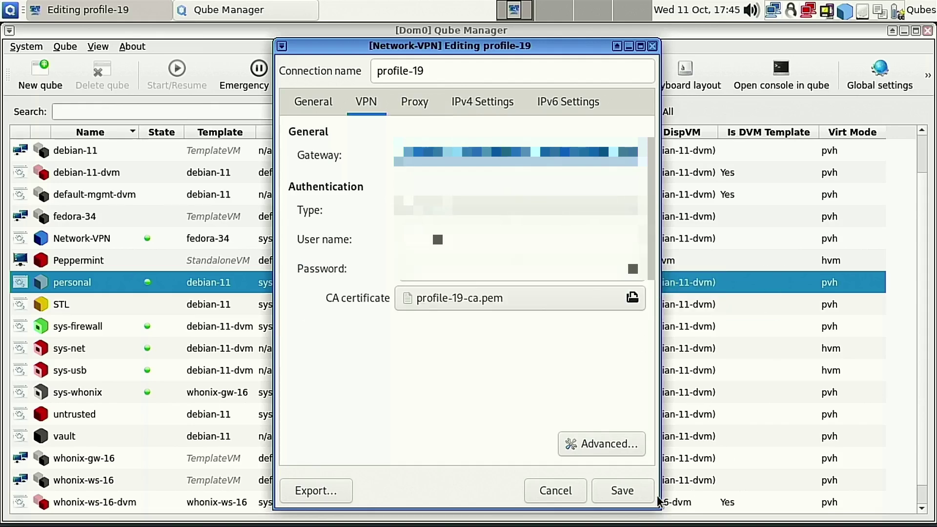
pyautogui.click(625, 492)
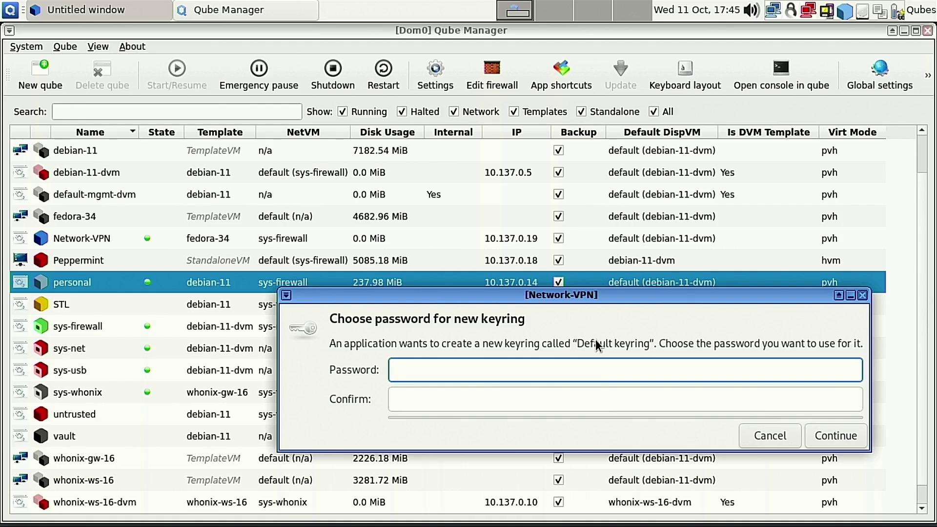
# Set and confirm a password for the new Default keyring.
pyautogui.write('*****')
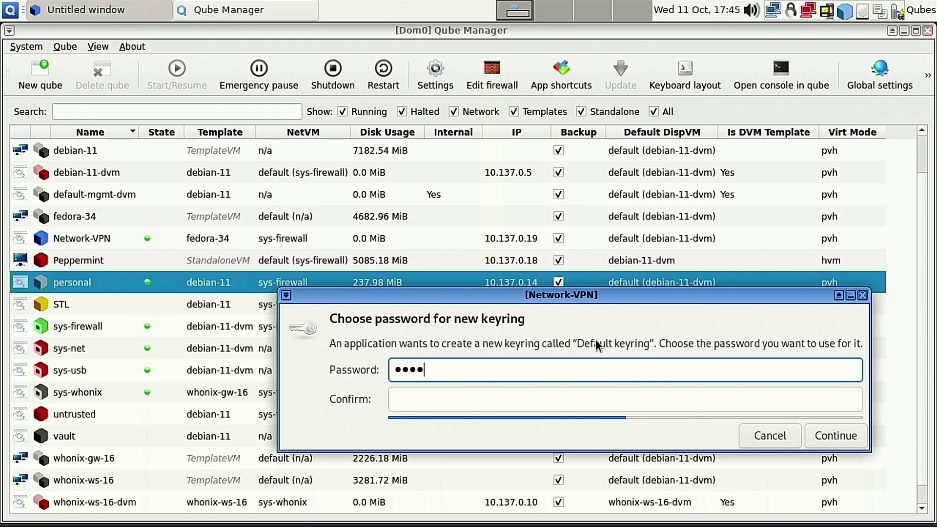
pyautogui.write('****')
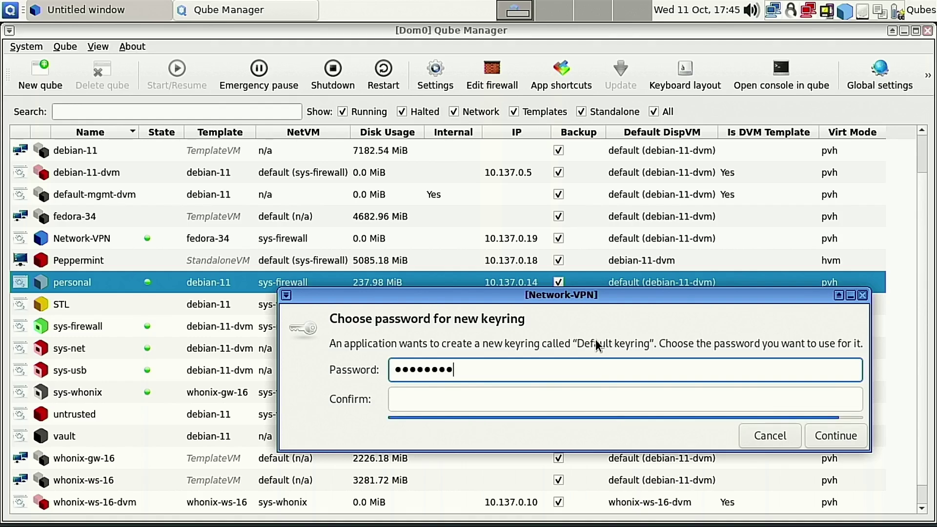
pyautogui.click(654, 405)
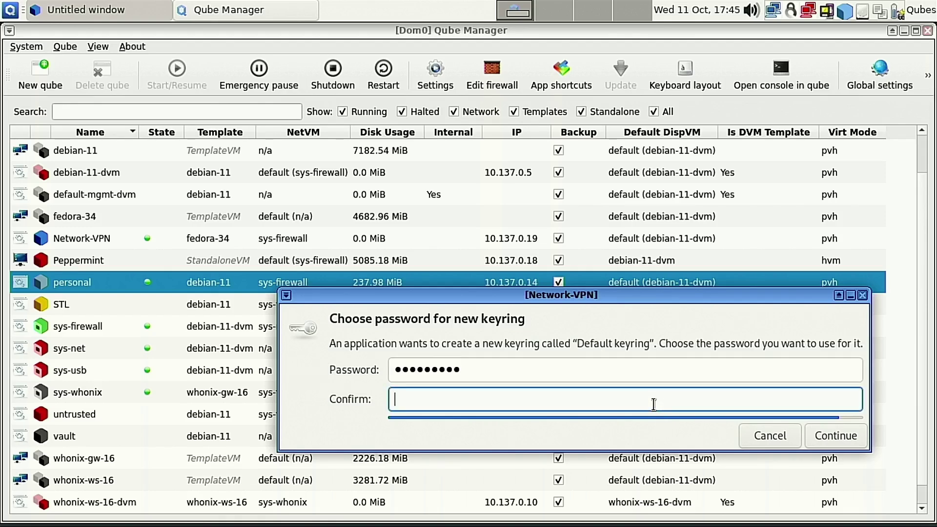
pyautogui.write('*********')
pyautogui.click(849, 438)
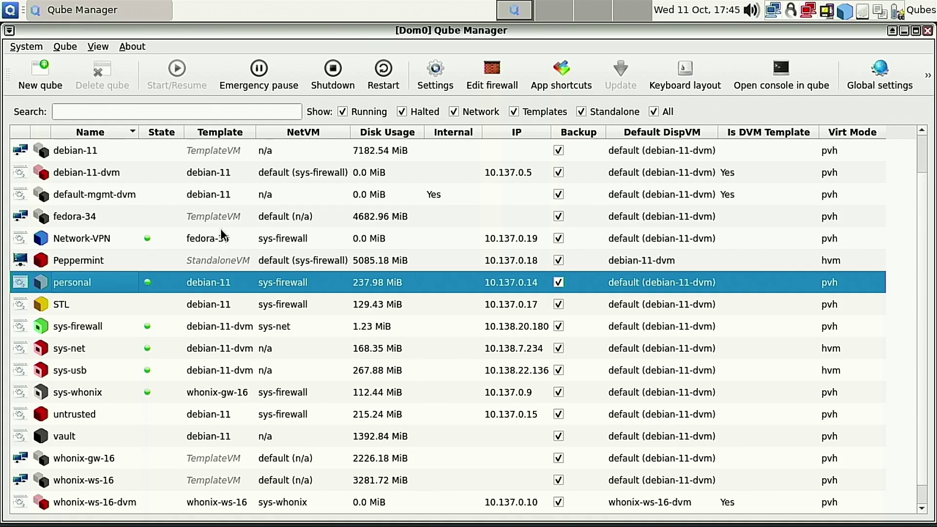
# Connect to the profile-19 VPN from the network menu, entering the VPN password.
pyautogui.click(776, 10)
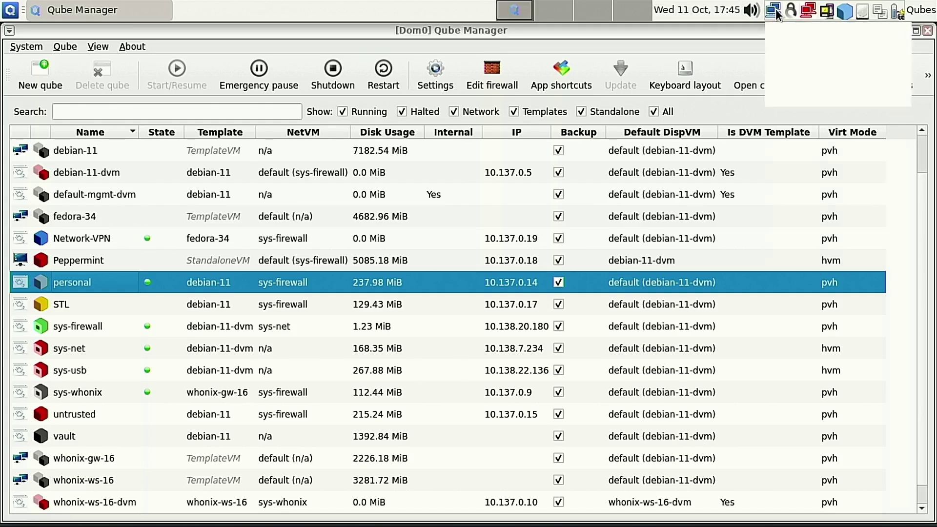
pyautogui.moveTo(831, 95)
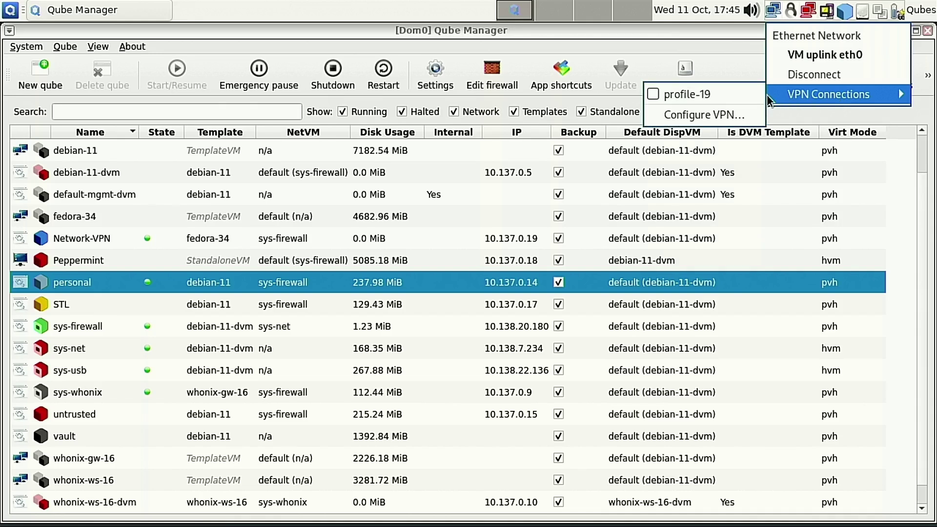
pyautogui.click(676, 95)
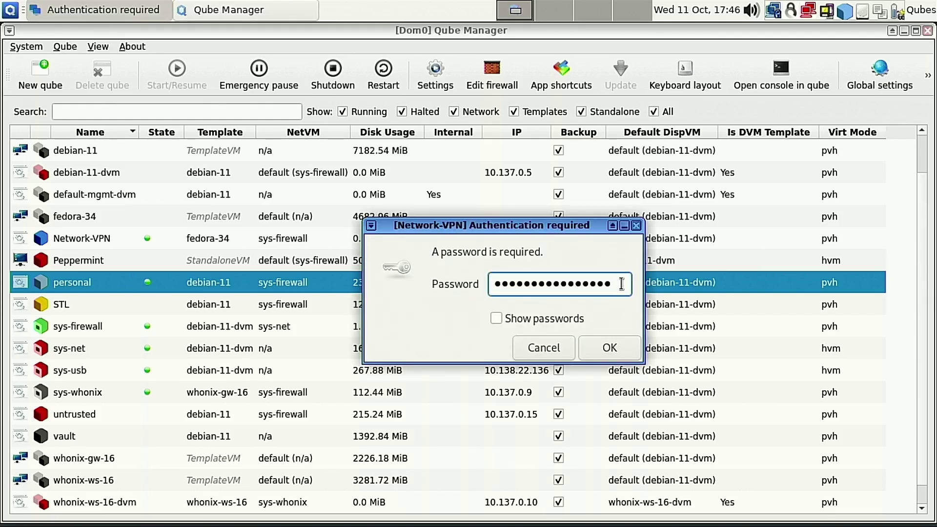
pyautogui.write('*')
pyautogui.click(620, 339)
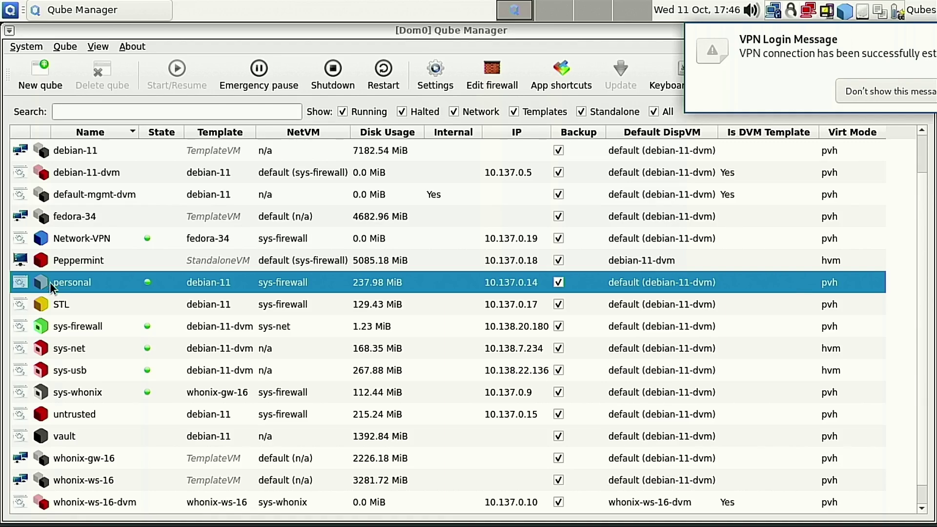
pyautogui.click(9, 10)
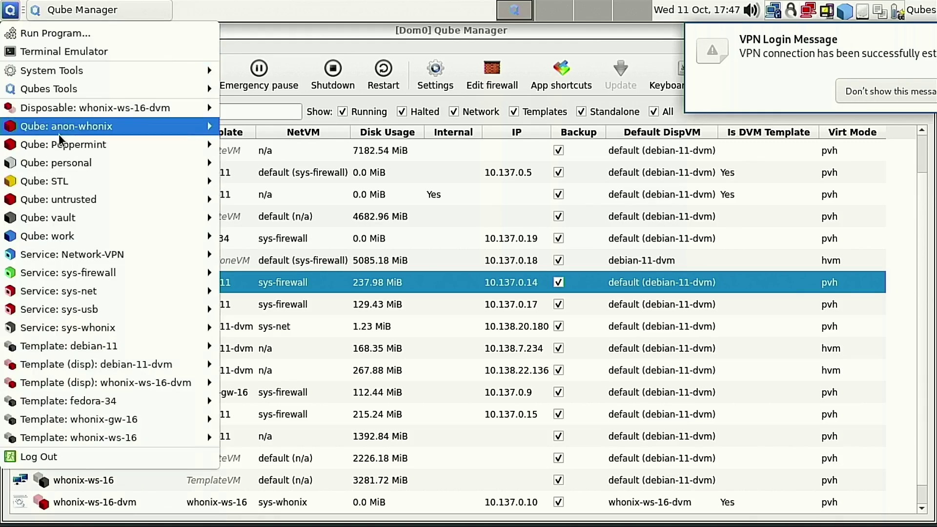
pyautogui.moveTo(56, 234)
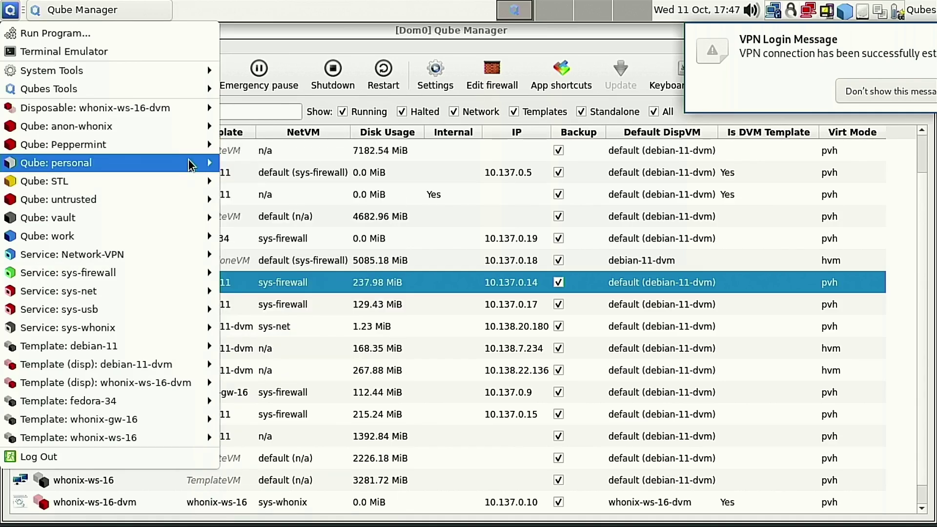
pyautogui.moveTo(209, 162)
pyautogui.click(293, 218)
pyautogui.click(10, 10)
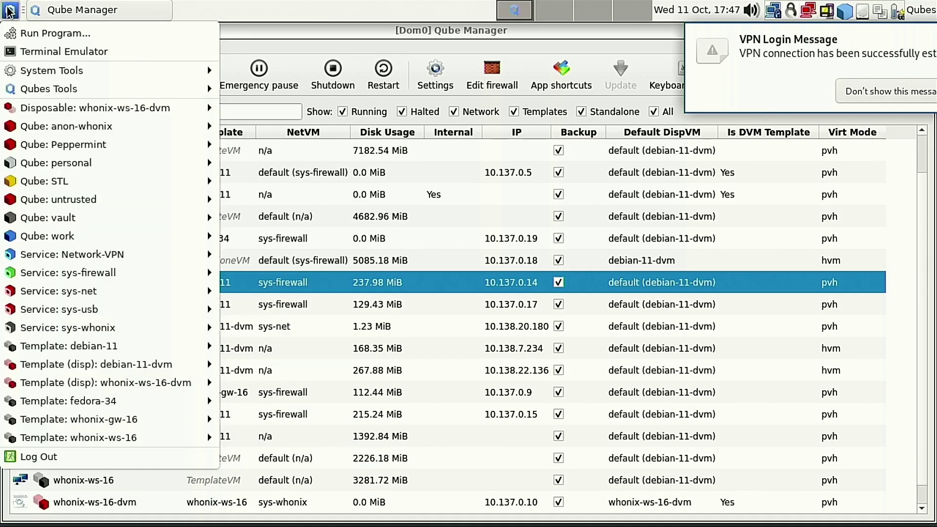
pyautogui.moveTo(71, 255)
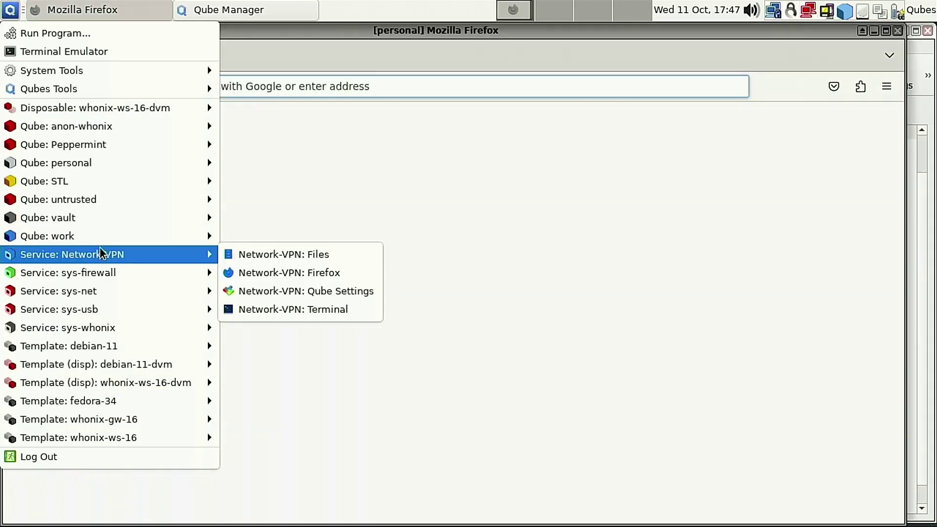
pyautogui.click(324, 273)
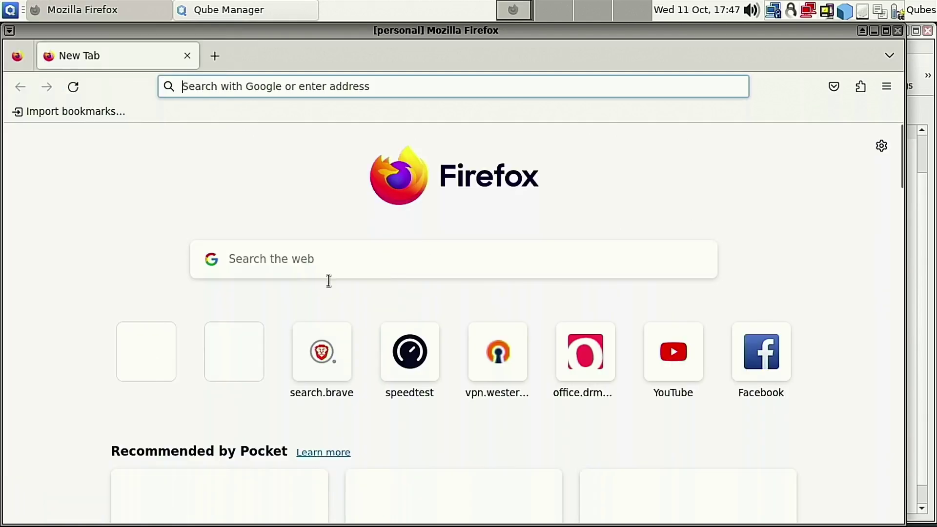
pyautogui.click(488, 85)
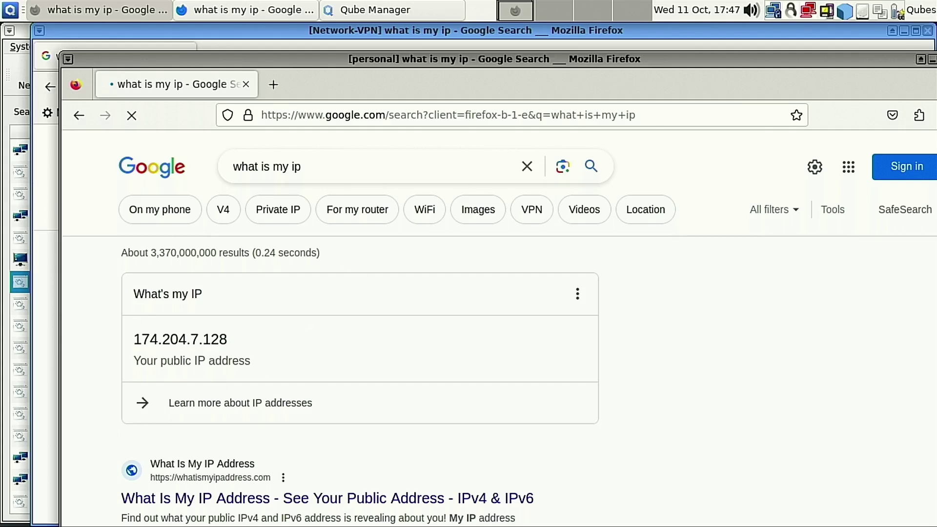
pyautogui.hotkey('alt', 'F4')
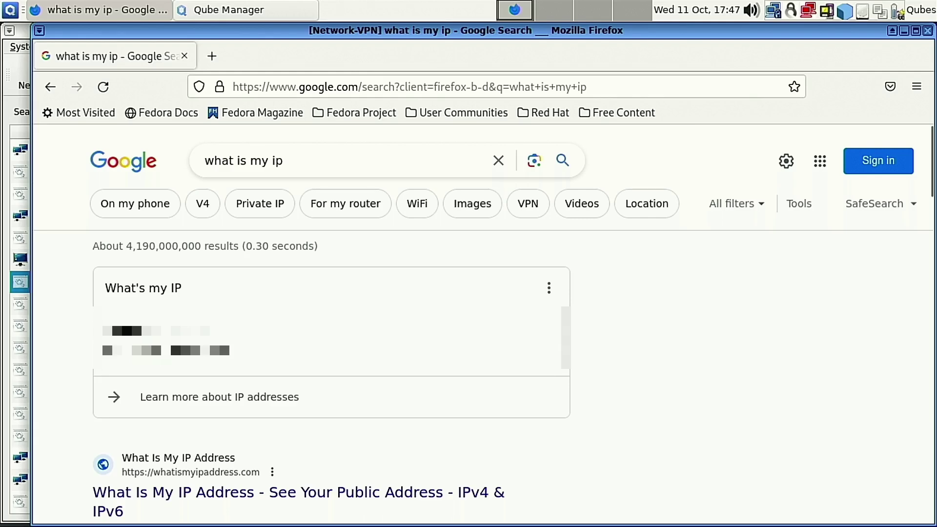
pyautogui.click(928, 30)
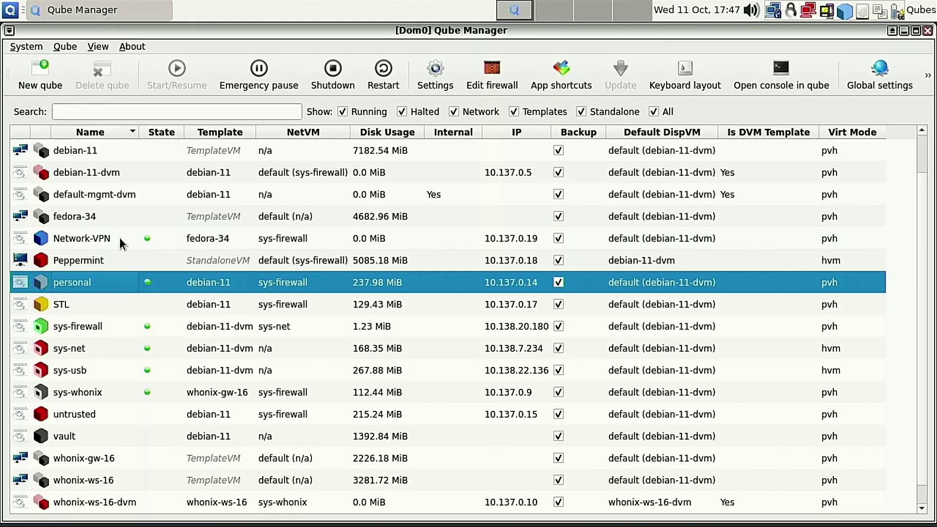
# Set the STL qube's net qube to Network-VPN and start STL.
pyautogui.click(85, 305)
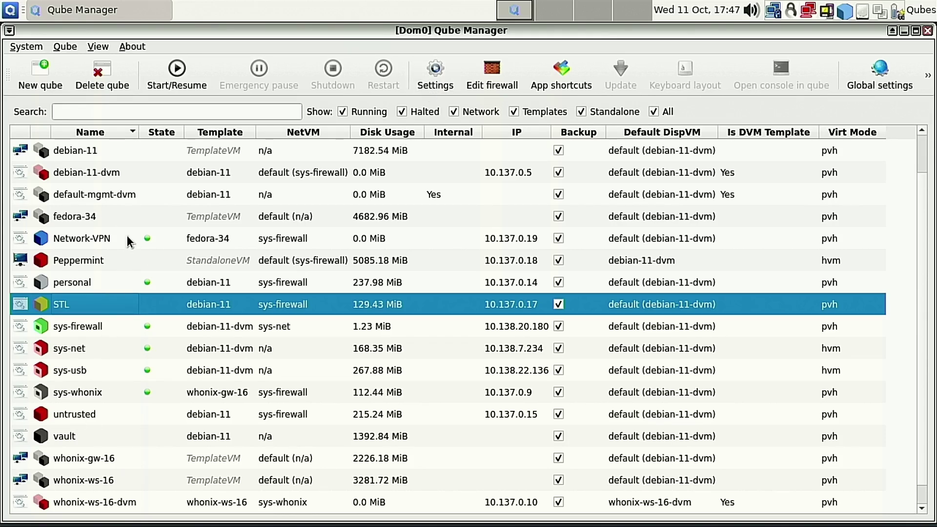
pyautogui.click(435, 72)
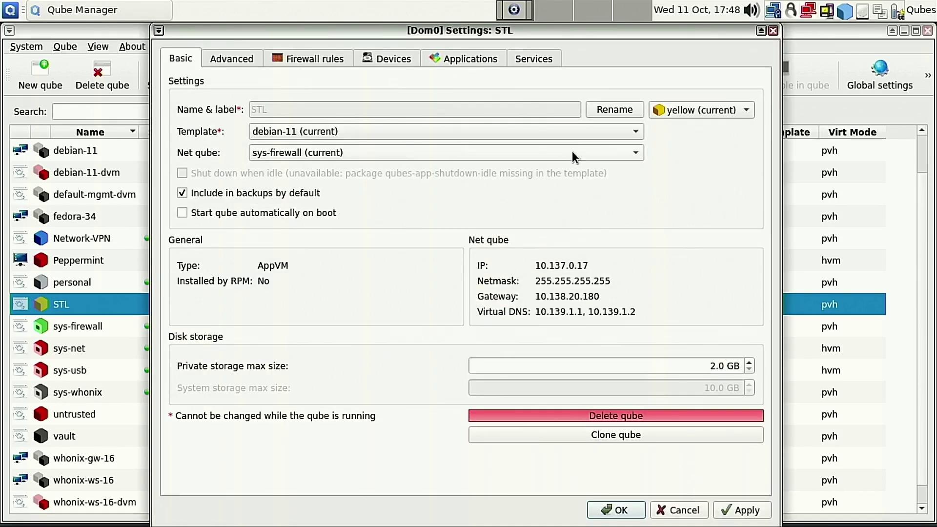
pyautogui.click(536, 155)
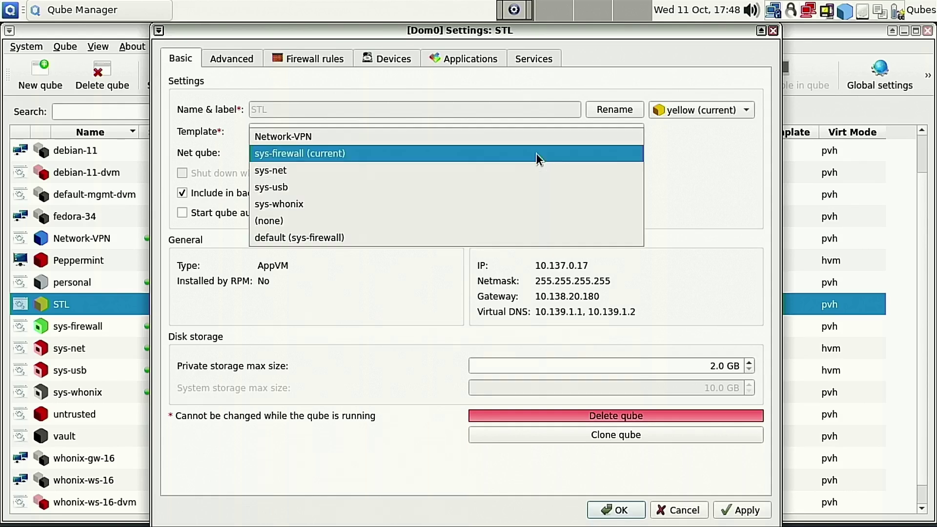
pyautogui.click(337, 140)
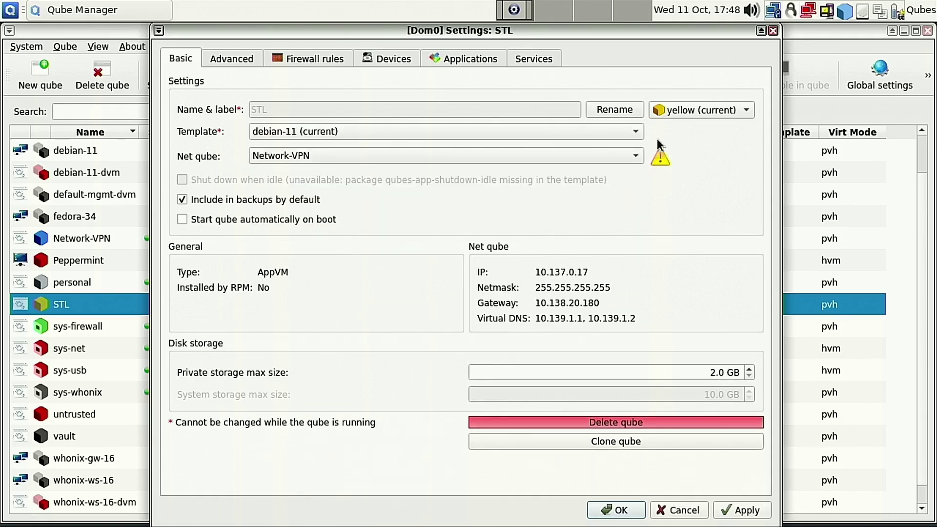
pyautogui.click(642, 511)
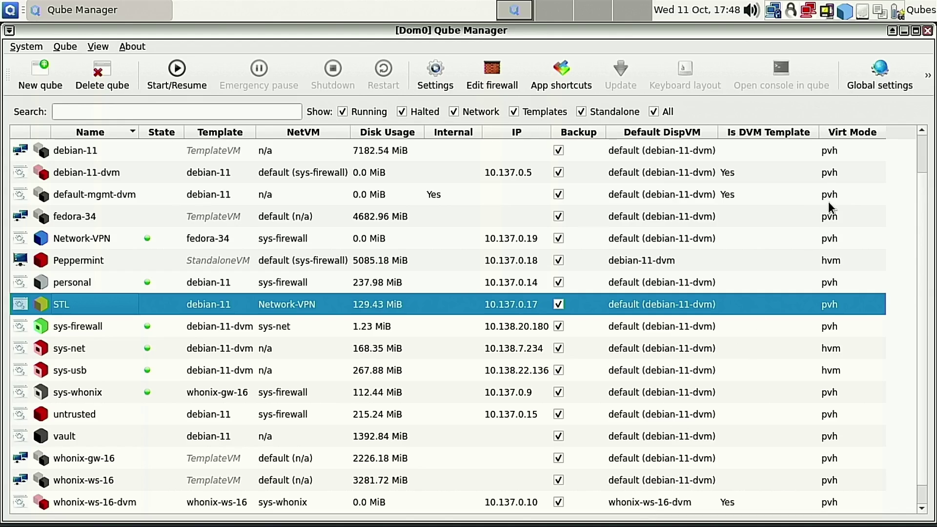
pyautogui.click(186, 75)
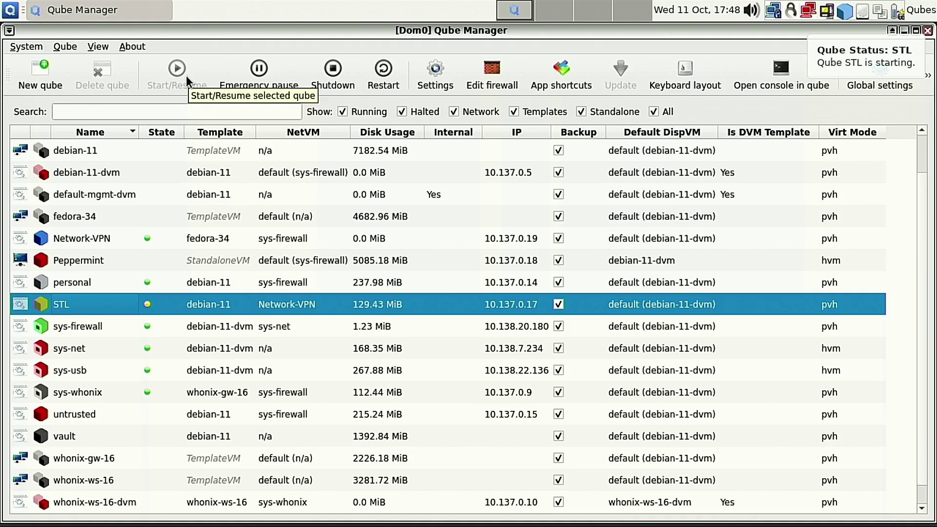
# Launch Firefox in the STL qube, search Google for 'what is my ip', then close the browser.
pyautogui.click(10, 10)
pyautogui.moveTo(121, 186)
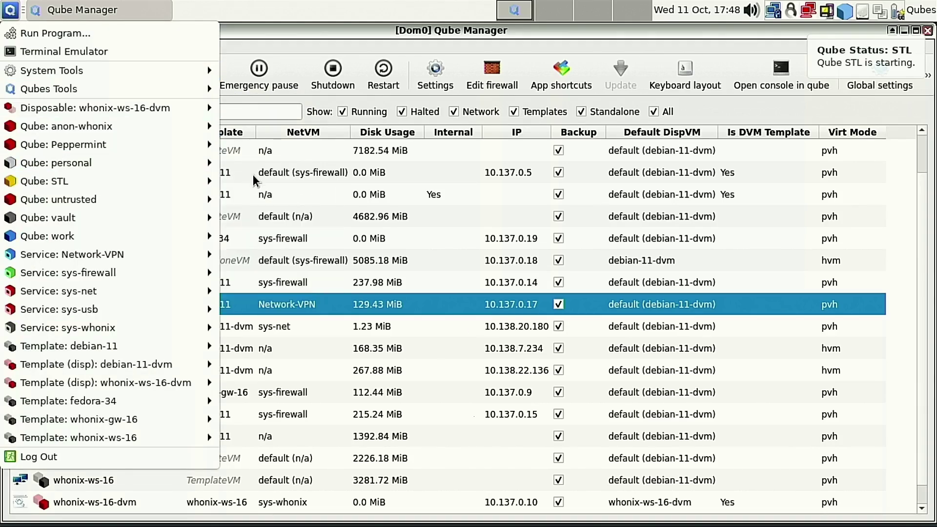
pyautogui.click(283, 200)
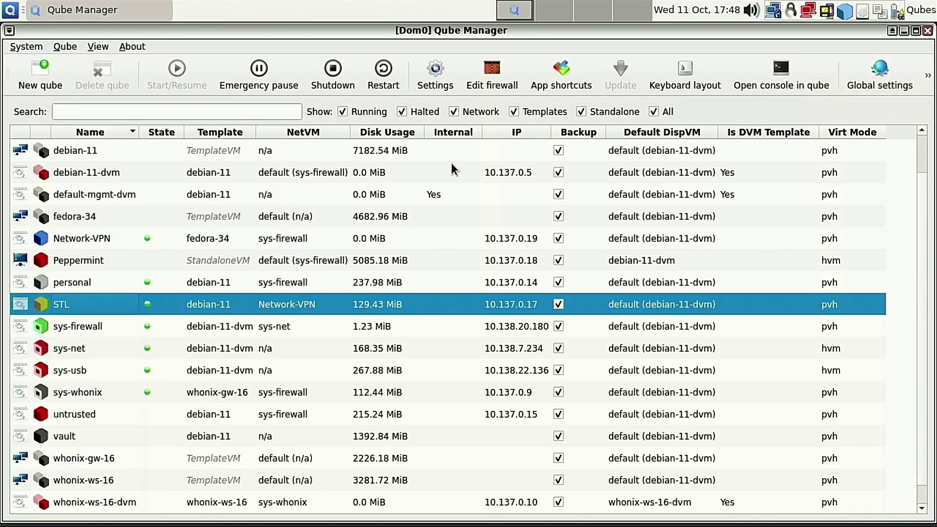
pyautogui.write('what ')
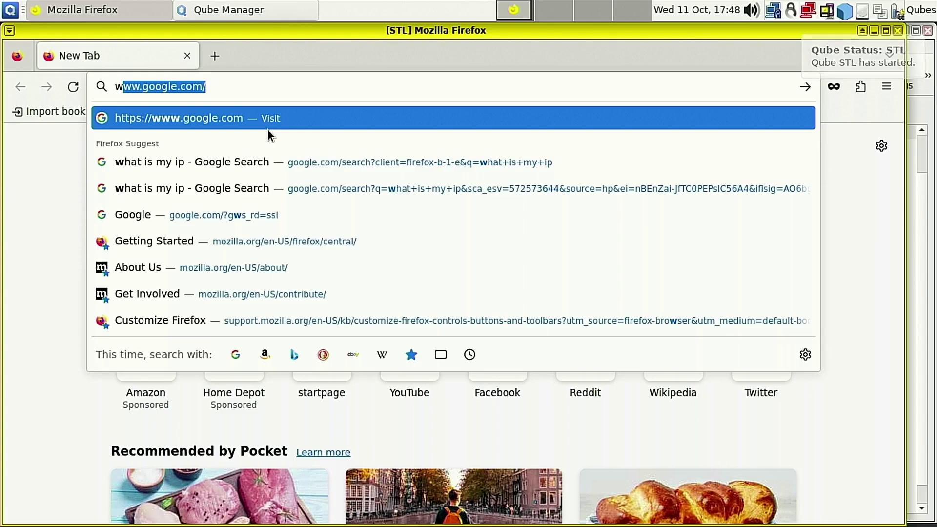
pyautogui.write('is')
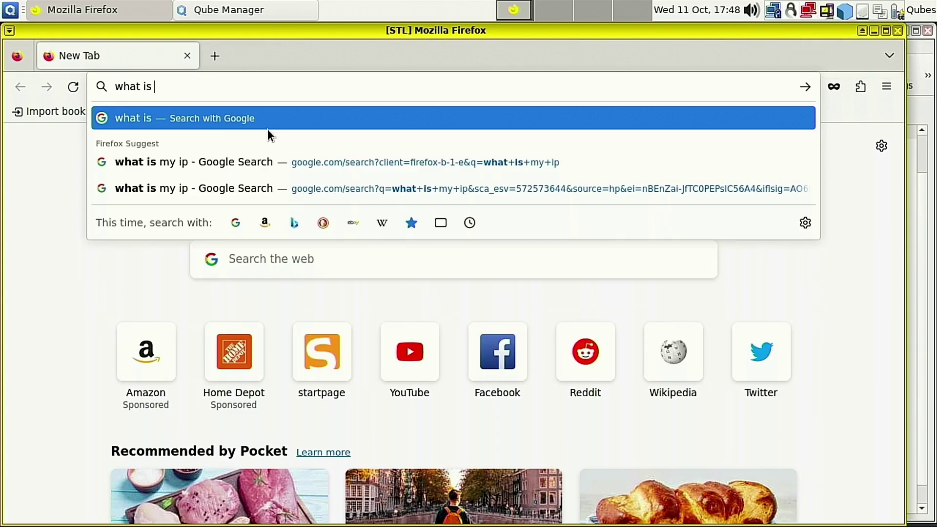
pyautogui.click(492, 159)
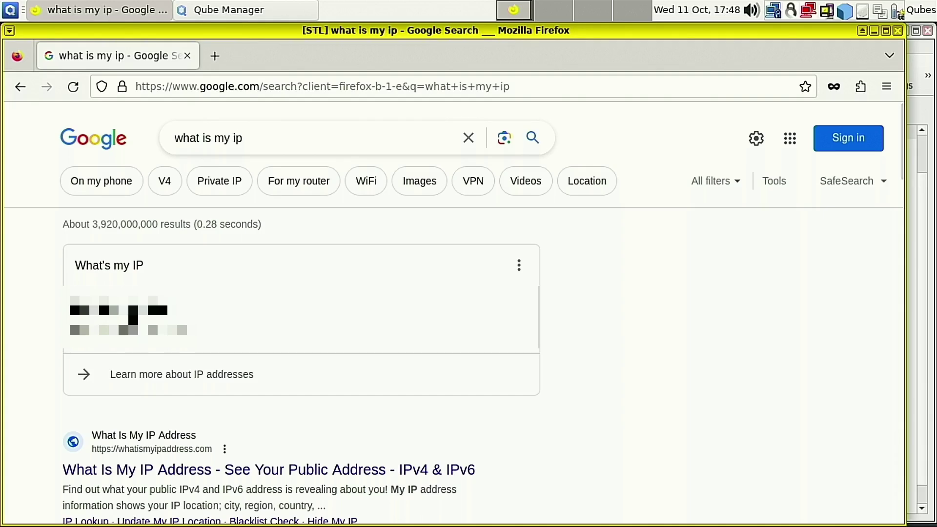
pyautogui.click(899, 30)
# Limit Network-VPN's outgoing firewall traffic to only the pasted VPN server address, then save the settings.
pyautogui.click(73, 239)
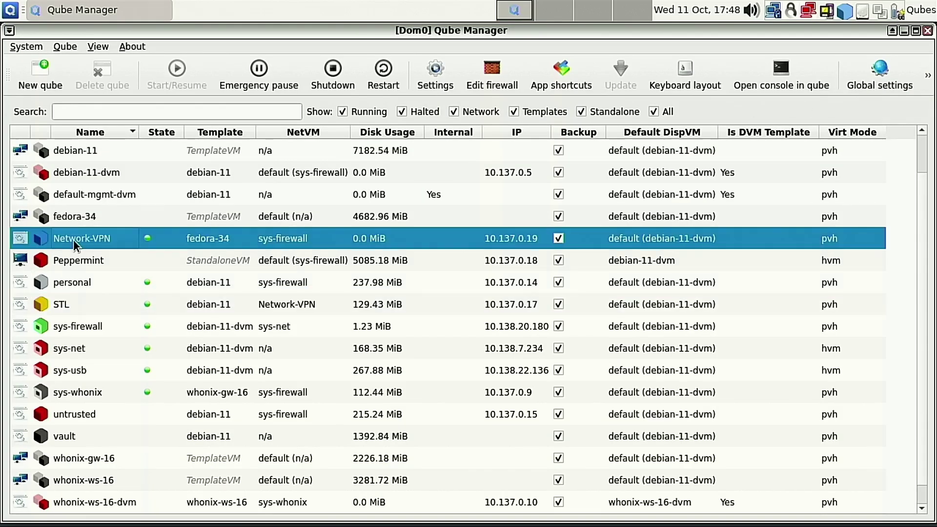
pyautogui.click(427, 79)
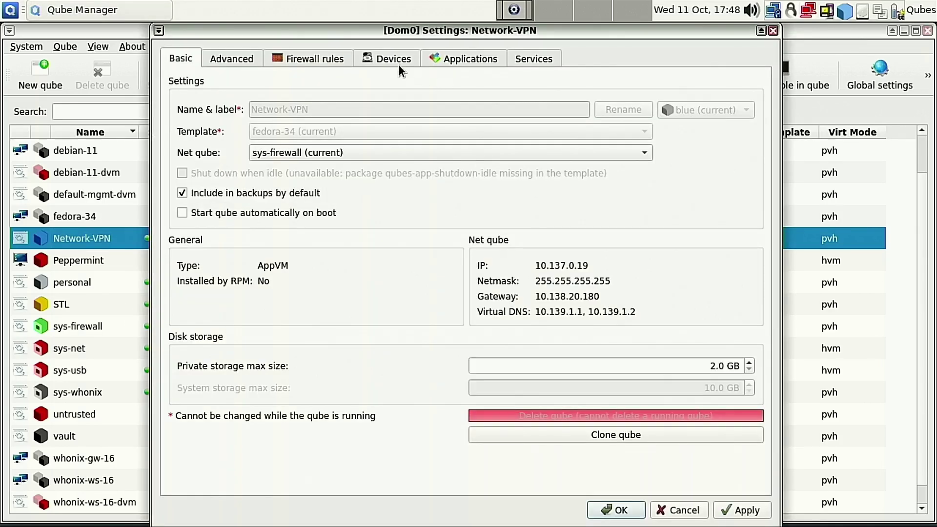
pyautogui.click(308, 60)
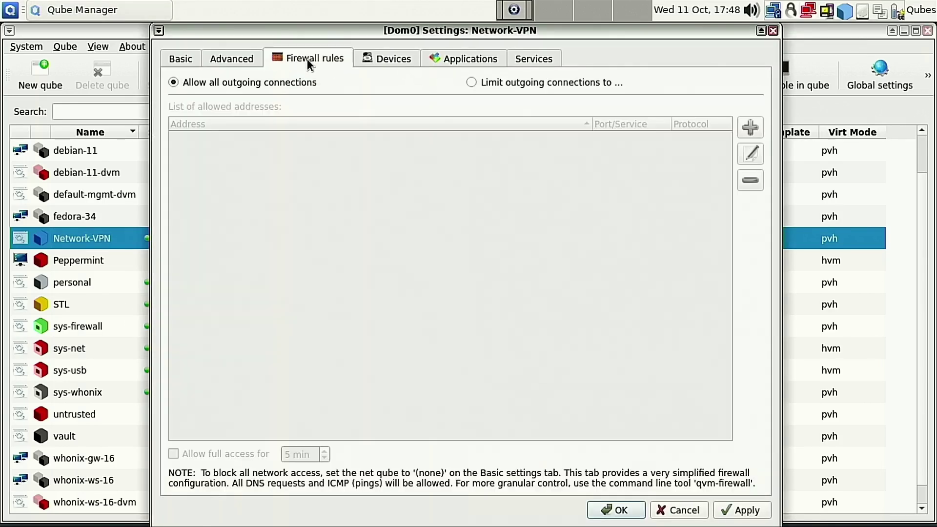
pyautogui.click(470, 81)
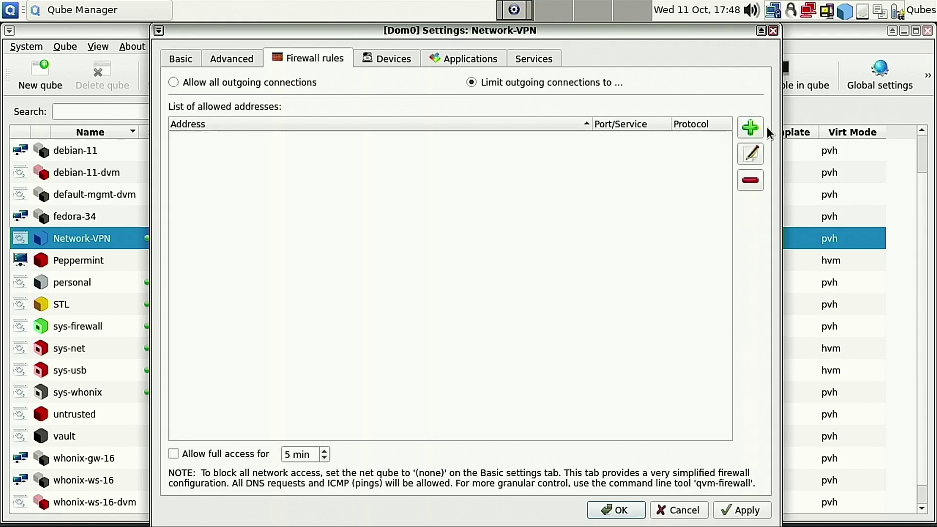
pyautogui.click(752, 128)
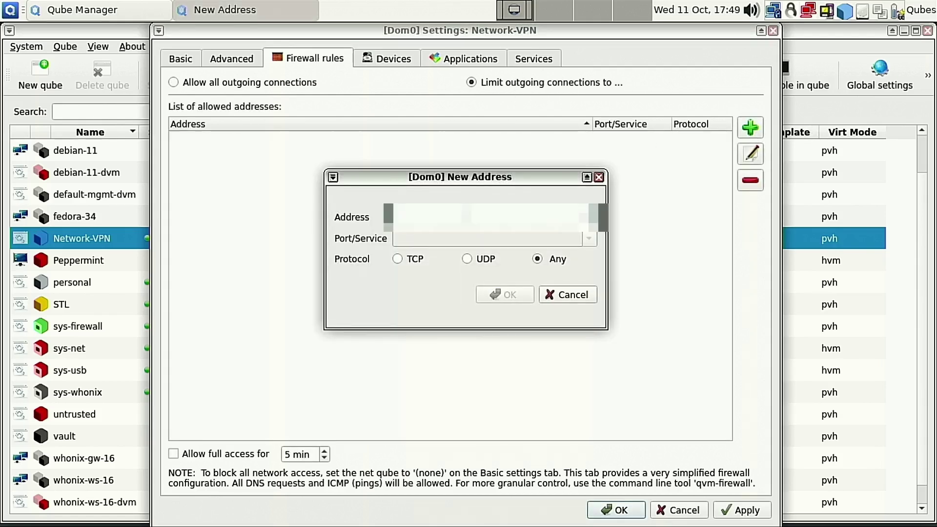
pyautogui.hotkey('ctrl', 'v')
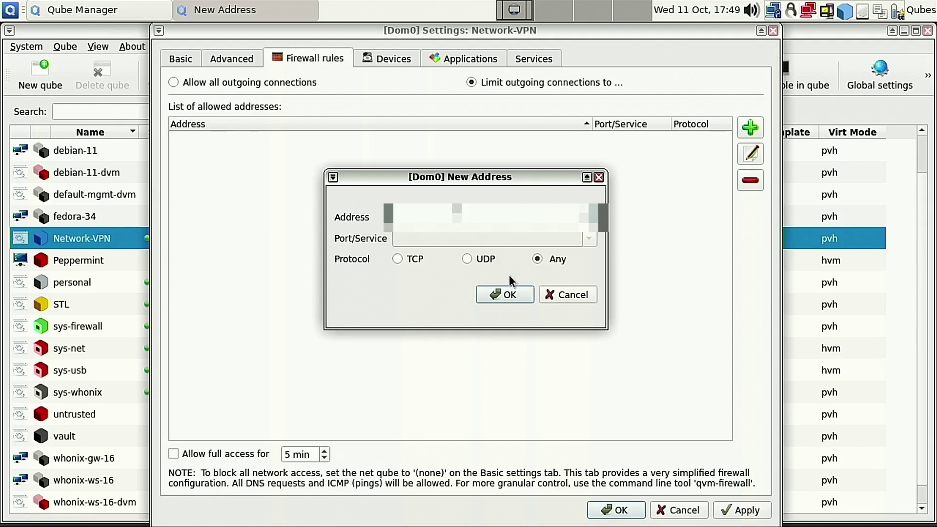
pyautogui.click(502, 292)
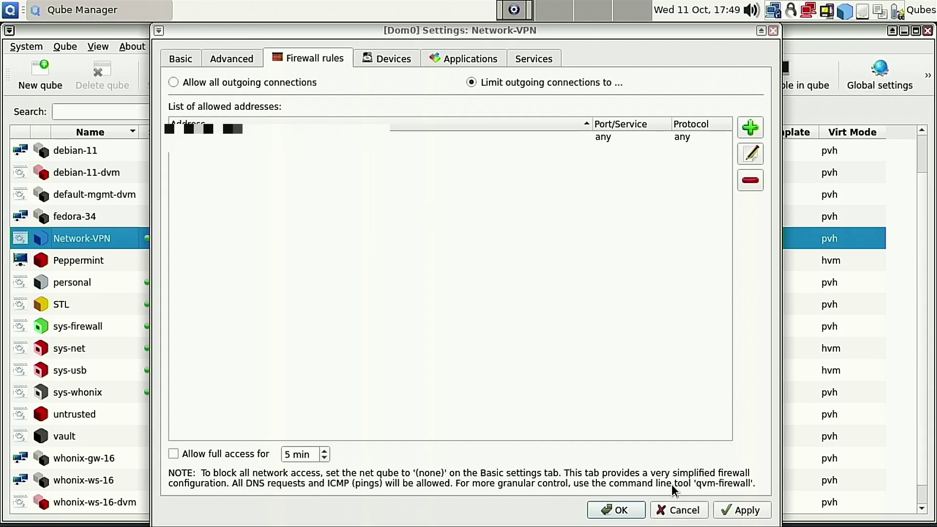
pyautogui.click(641, 511)
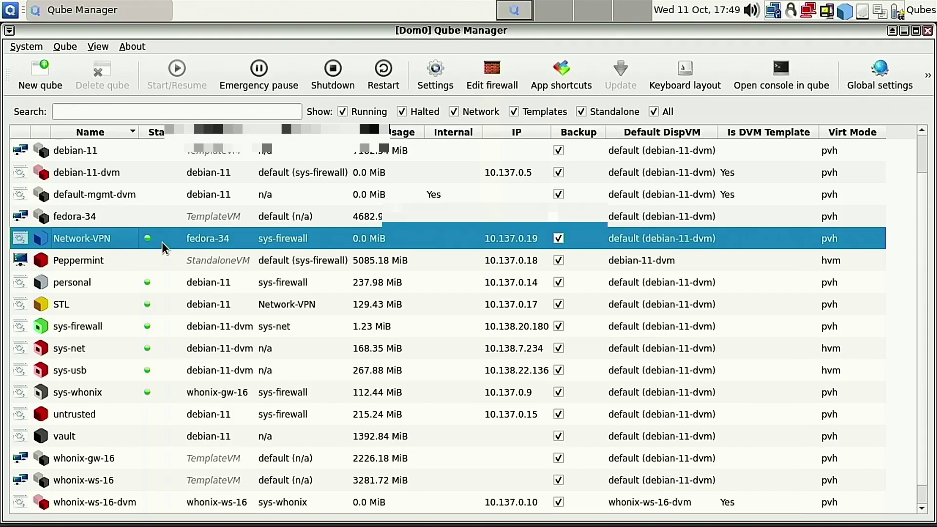
# Open a new Firefox in the STL qube and run the 'what is my ip' Google search.
pyautogui.click(69, 301)
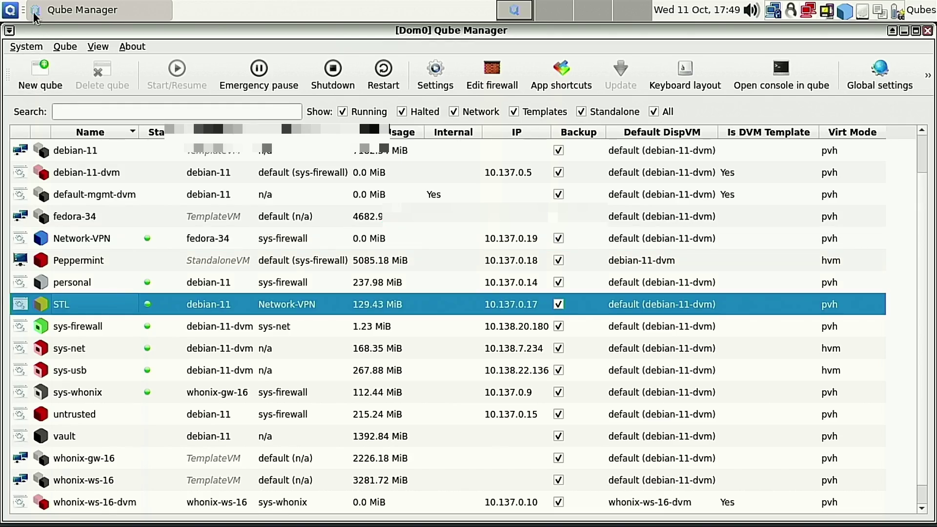
pyautogui.click(10, 9)
pyautogui.moveTo(94, 181)
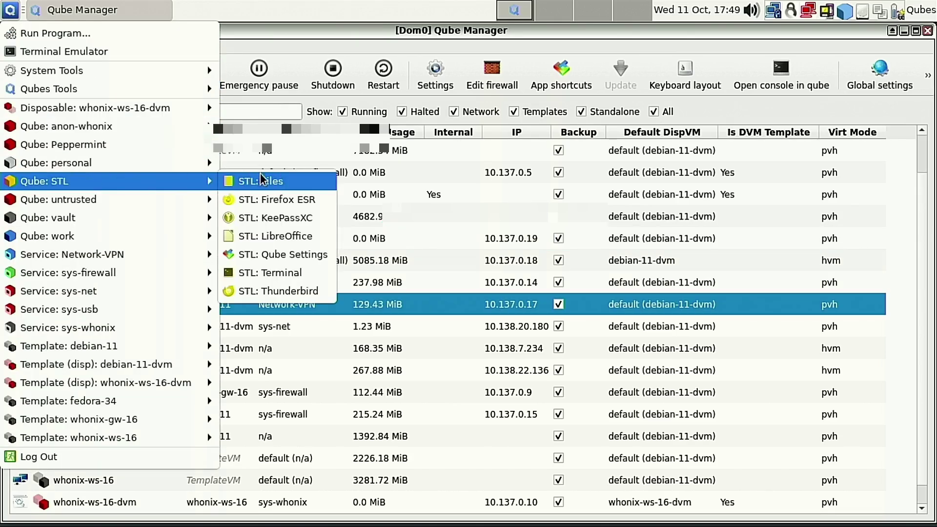
pyautogui.click(313, 201)
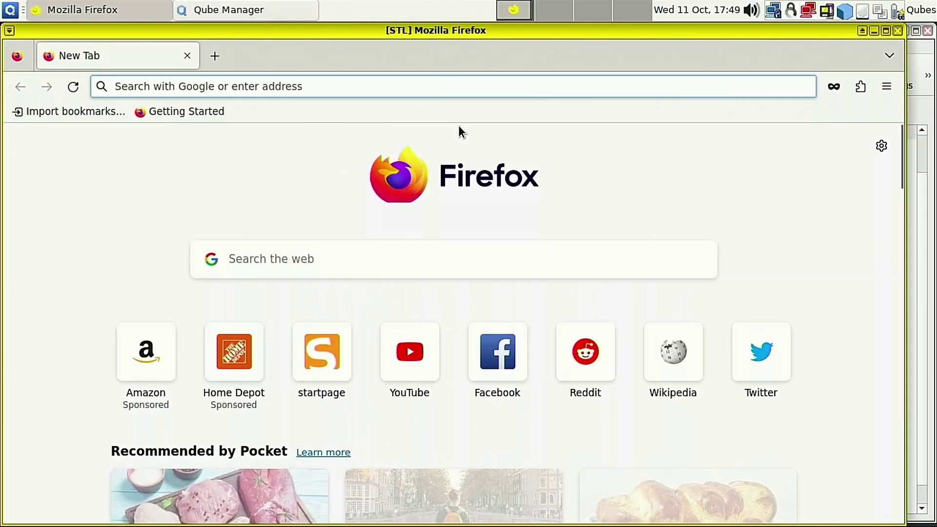
pyautogui.write('wg')
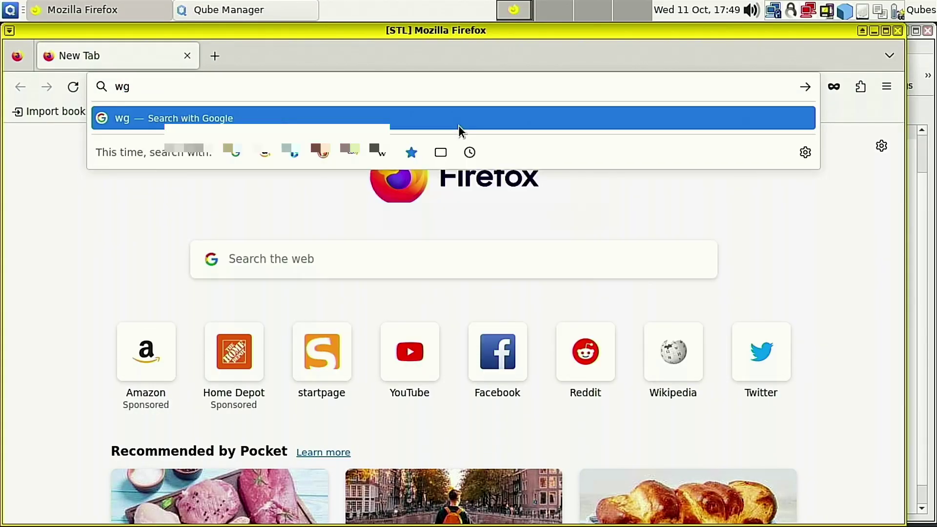
pyautogui.press('BackSpace')
pyautogui.write('ha')
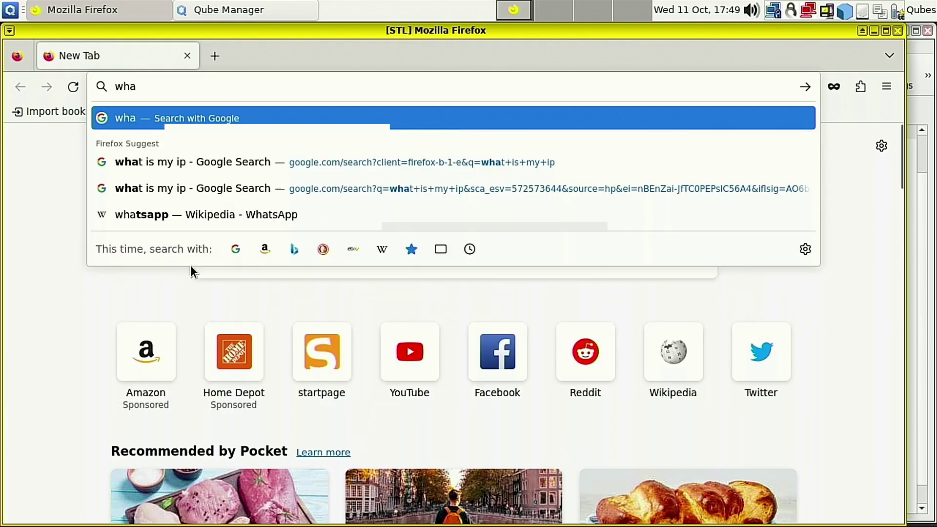
pyautogui.click(378, 161)
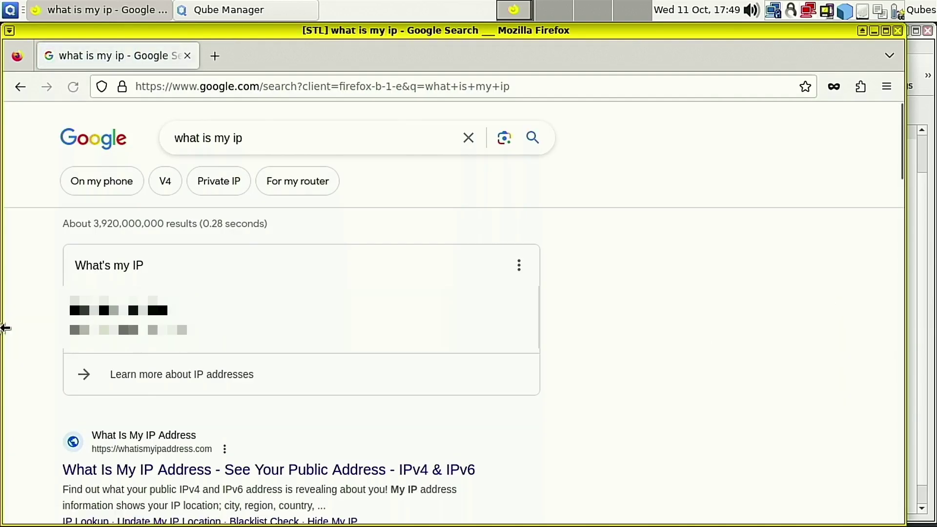
pyautogui.click(776, 7)
# Disconnect and then reconnect the profile-19 VPN connection from the network tray menu.
pyautogui.moveTo(862, 95)
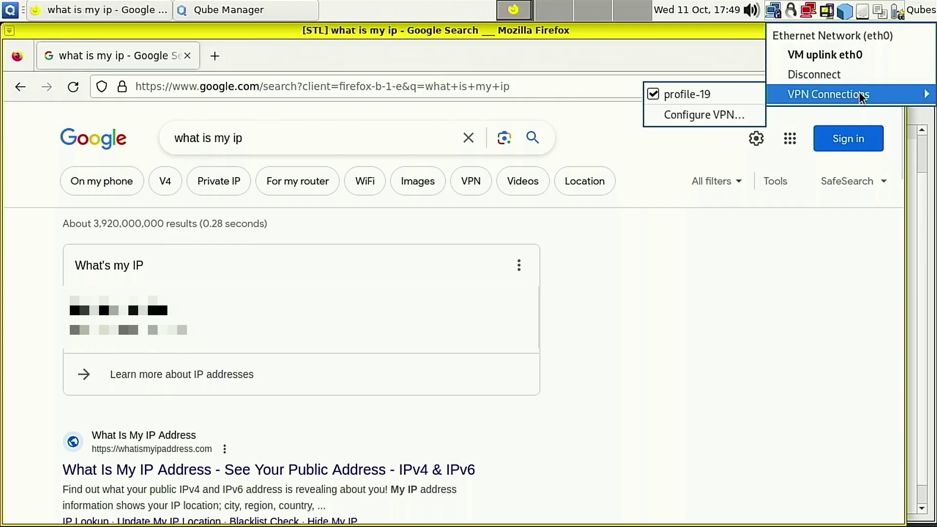
pyautogui.click(655, 95)
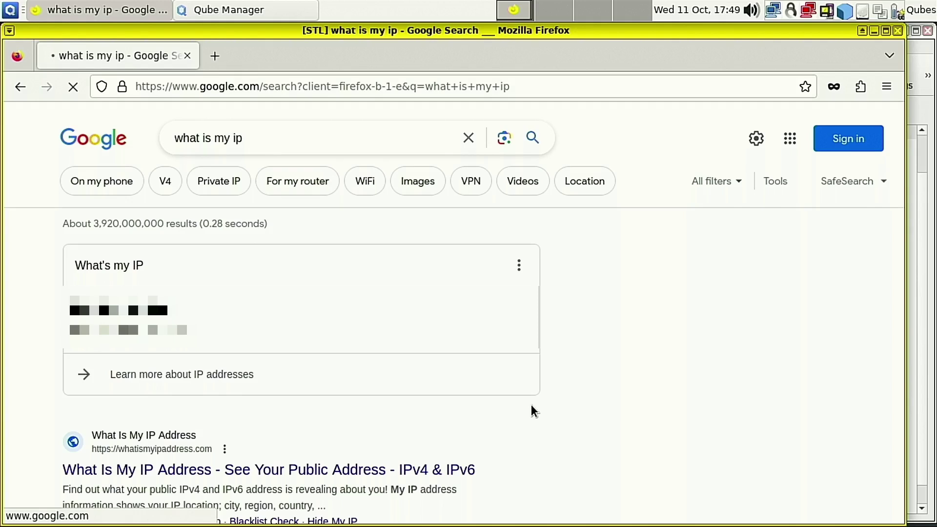
pyautogui.click(774, 9)
pyautogui.moveTo(871, 95)
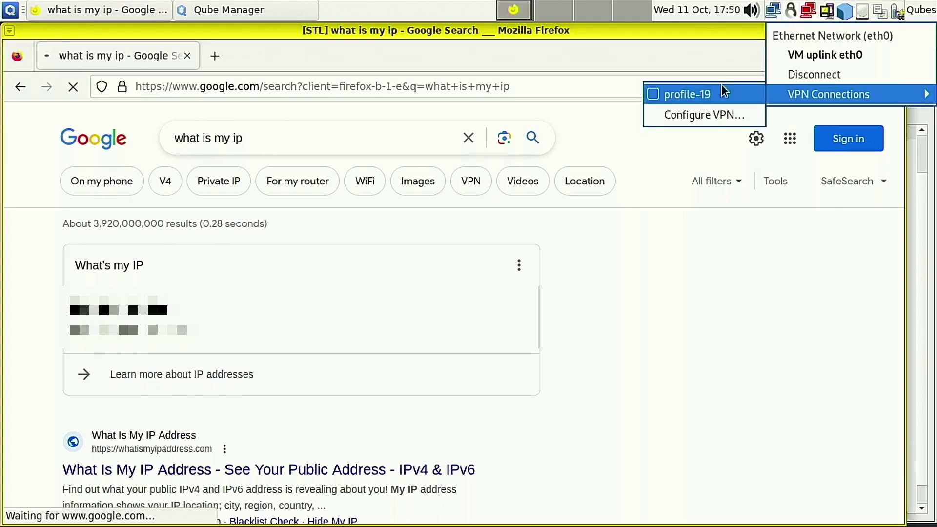
pyautogui.click(647, 94)
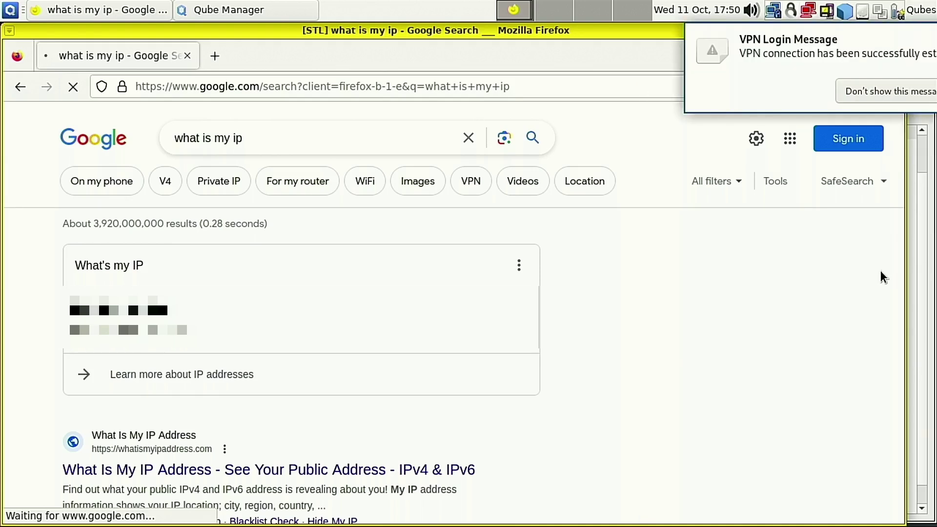
# Reload the 'what is my ip' results page and close the STL browser.
pyautogui.click(601, 83)
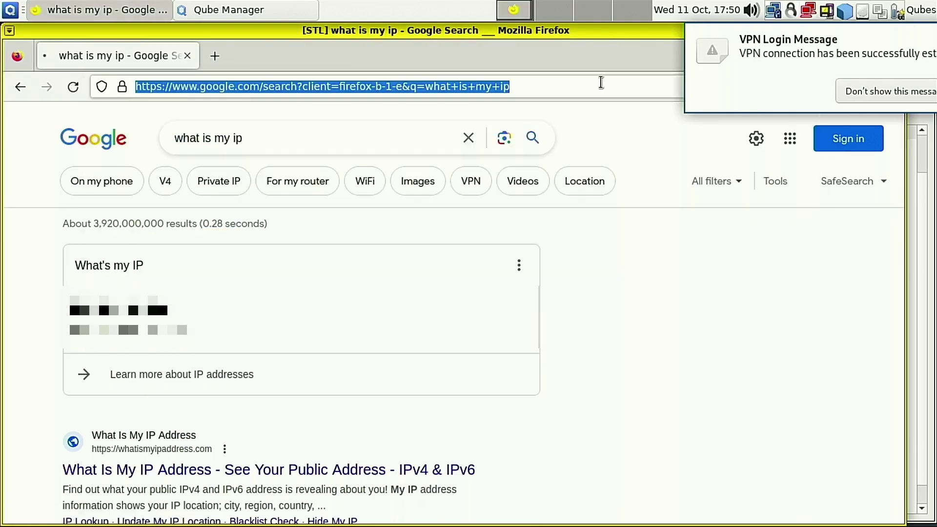
pyautogui.press('Return')
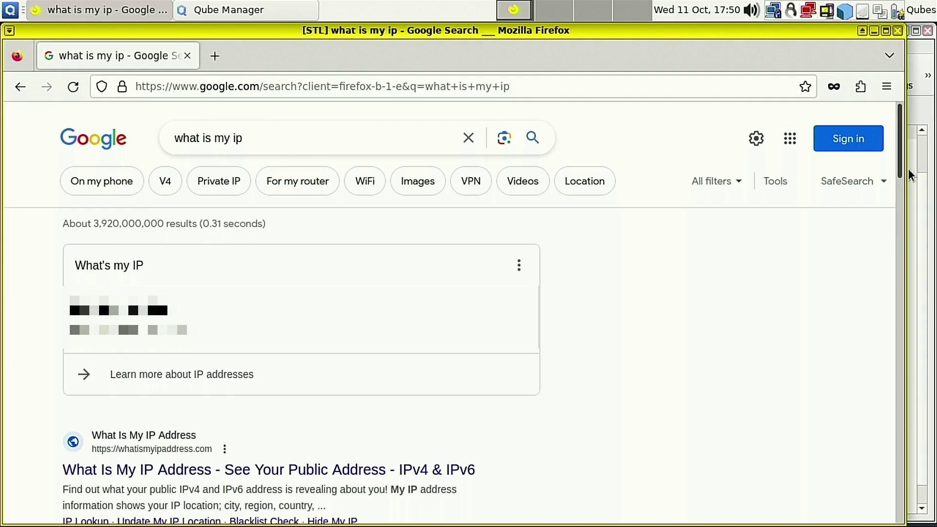
pyautogui.click(901, 33)
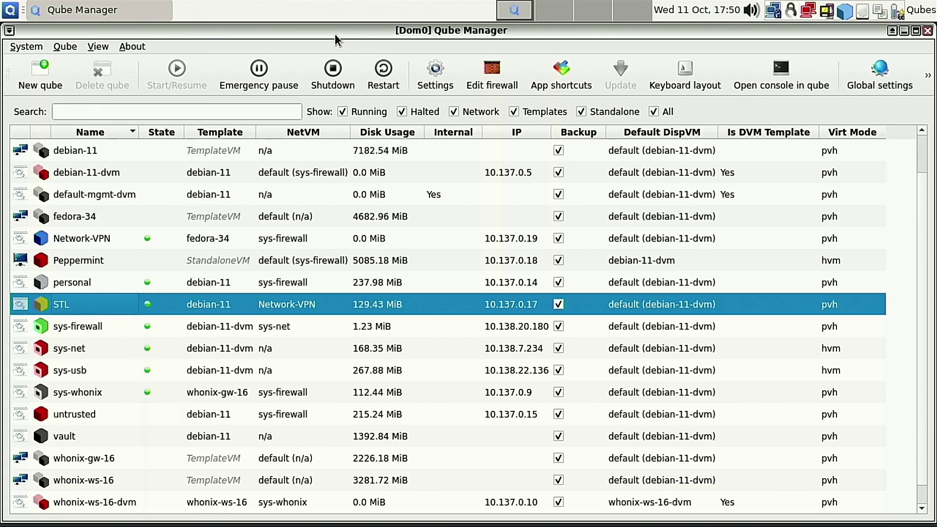
# Shut down the STL qube and then the Network-VPN qube, confirming each shutdown.
pyautogui.click(333, 72)
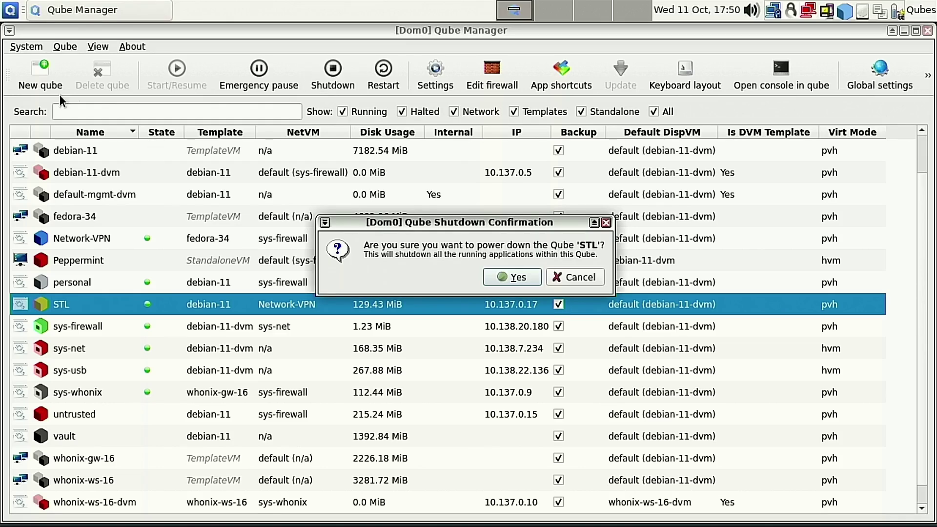
pyautogui.click(526, 277)
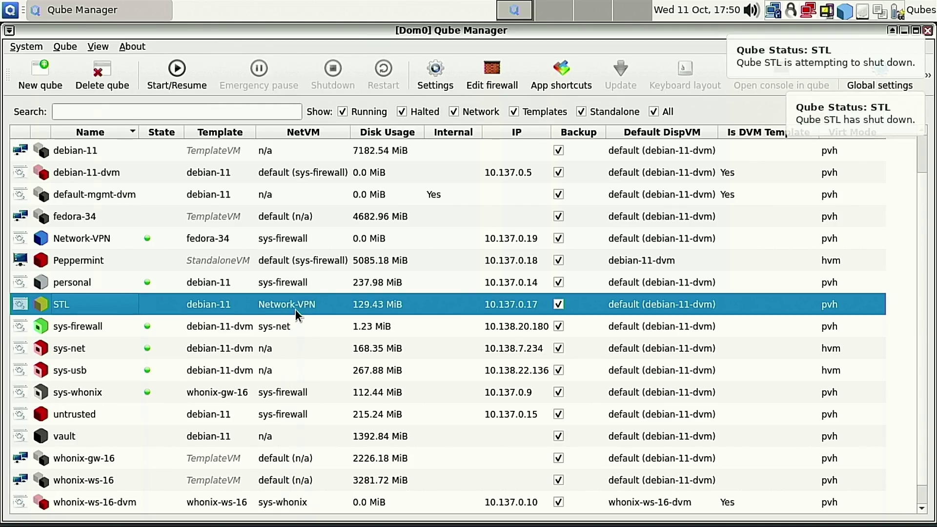
pyautogui.click(102, 239)
pyautogui.click(329, 73)
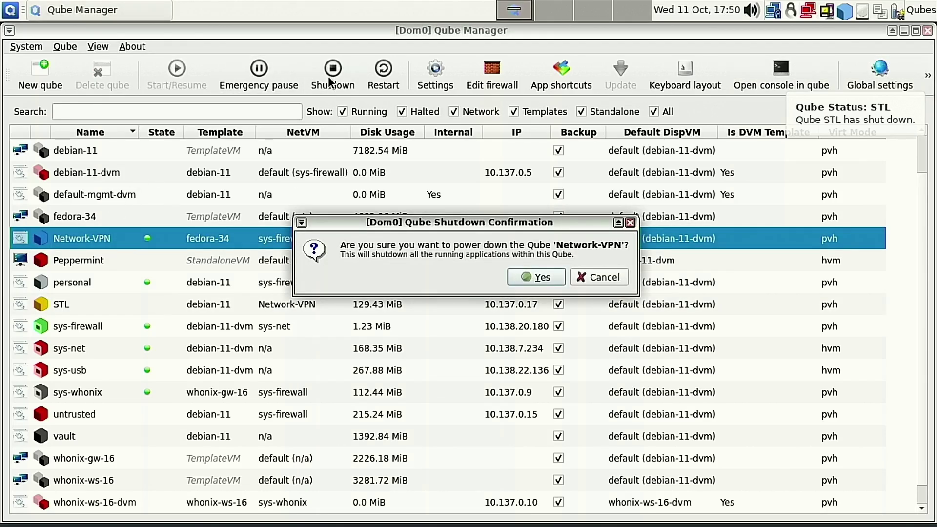
pyautogui.click(544, 277)
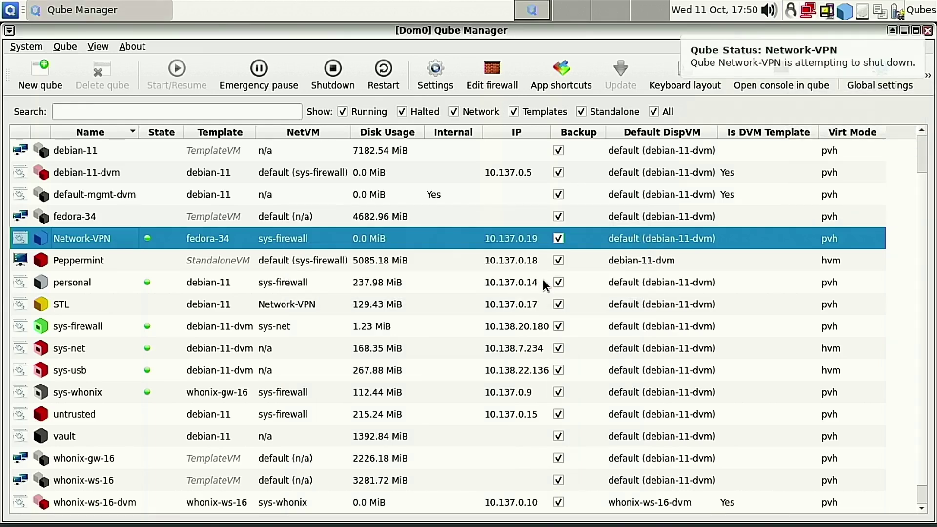